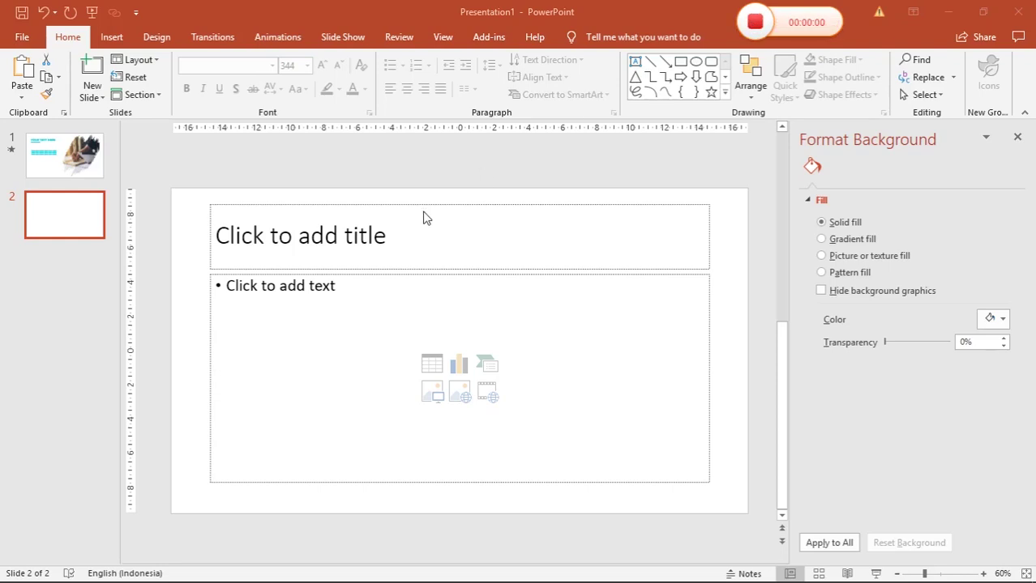
Step: Preview the finished design on slide 1 as a slide show
click(83, 164)
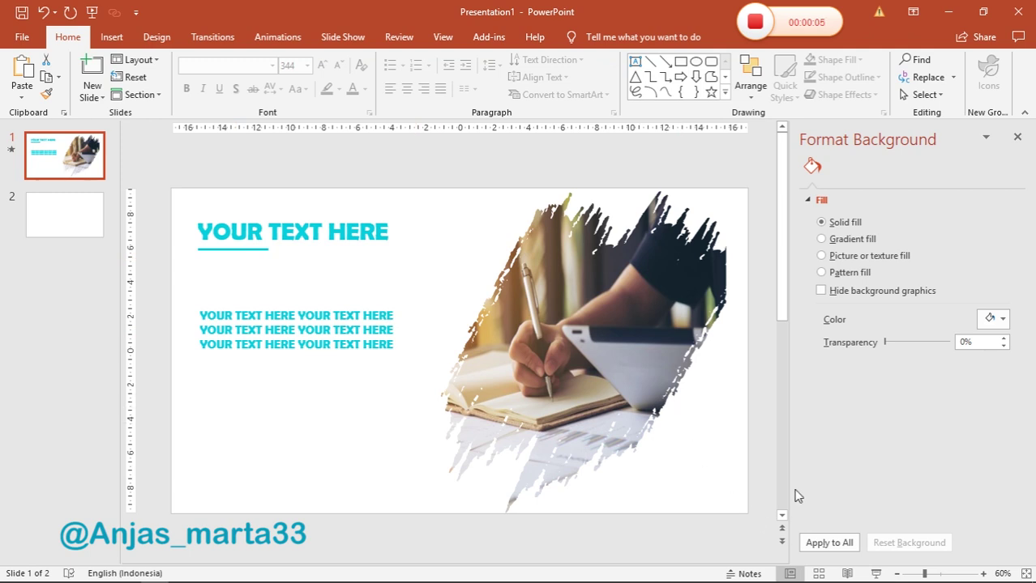
click(876, 574)
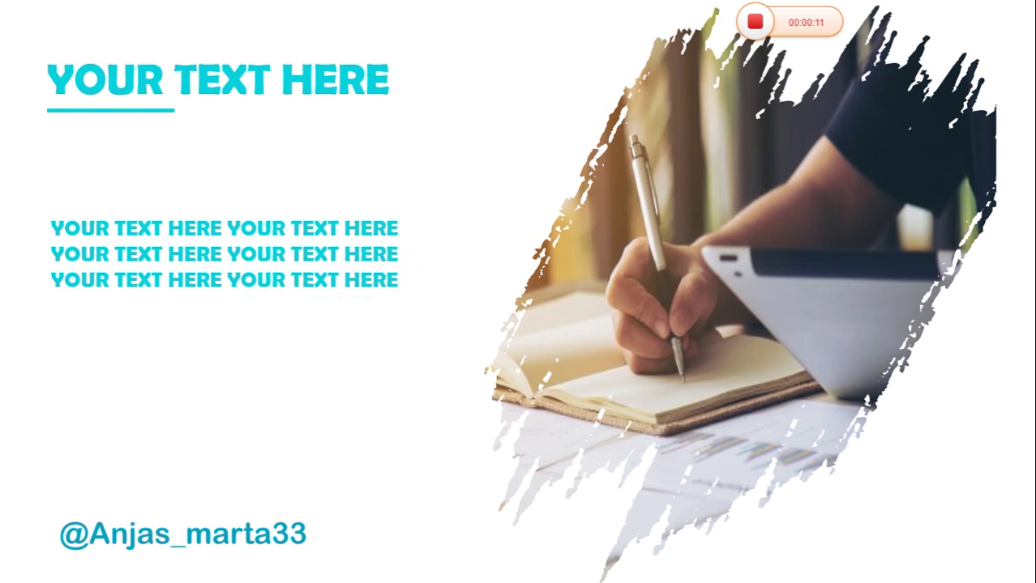
key(Escape)
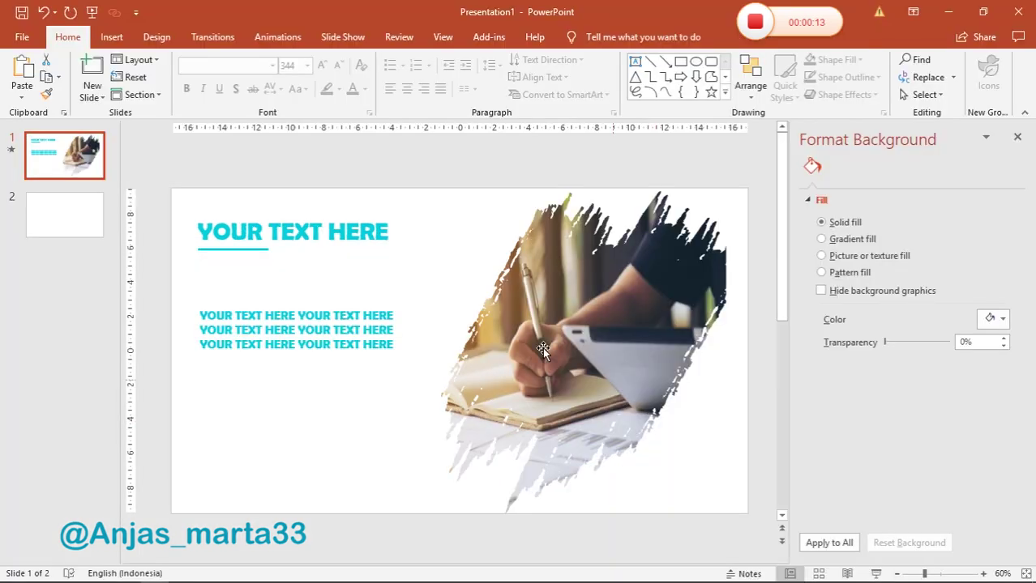
Step: Delete the title and content placeholders from slide 2
click(84, 221)
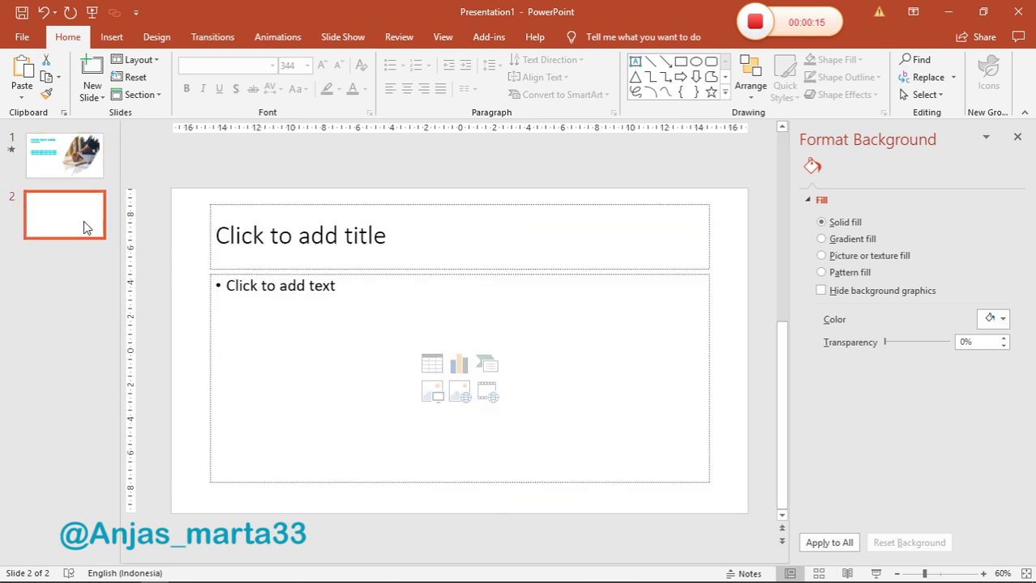
click(232, 203)
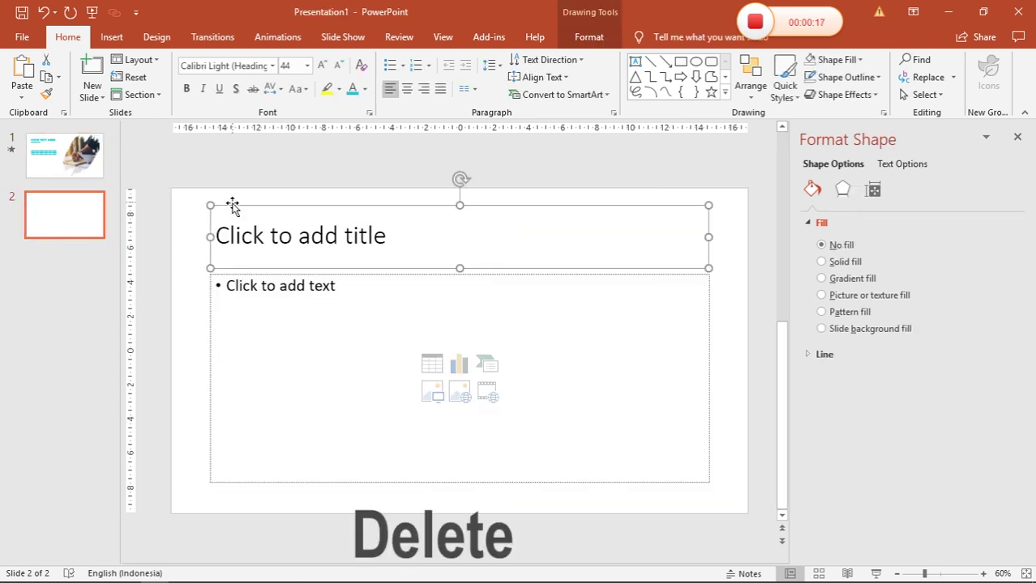
key(Delete)
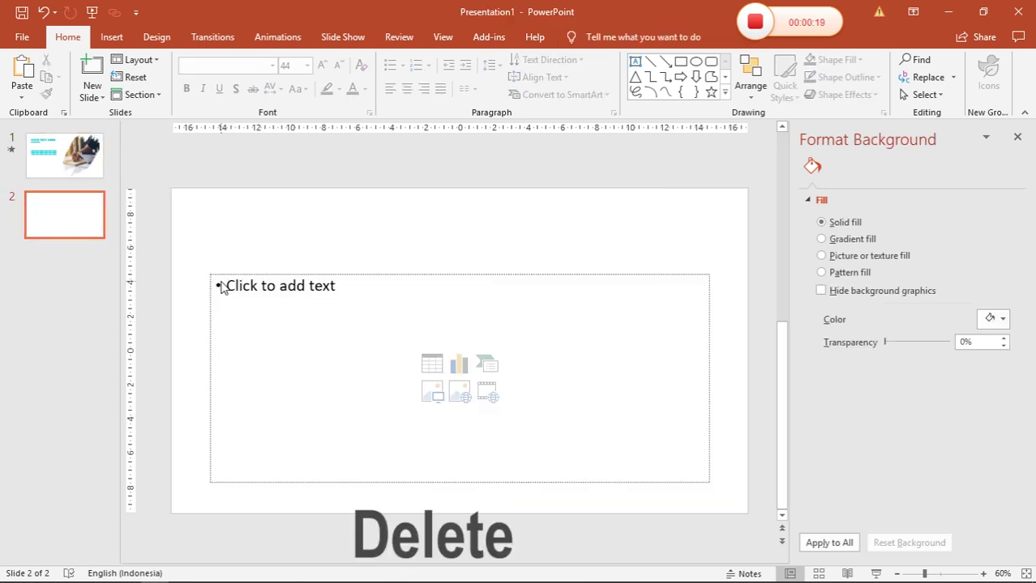
click(223, 288)
click(249, 275)
key(Delete)
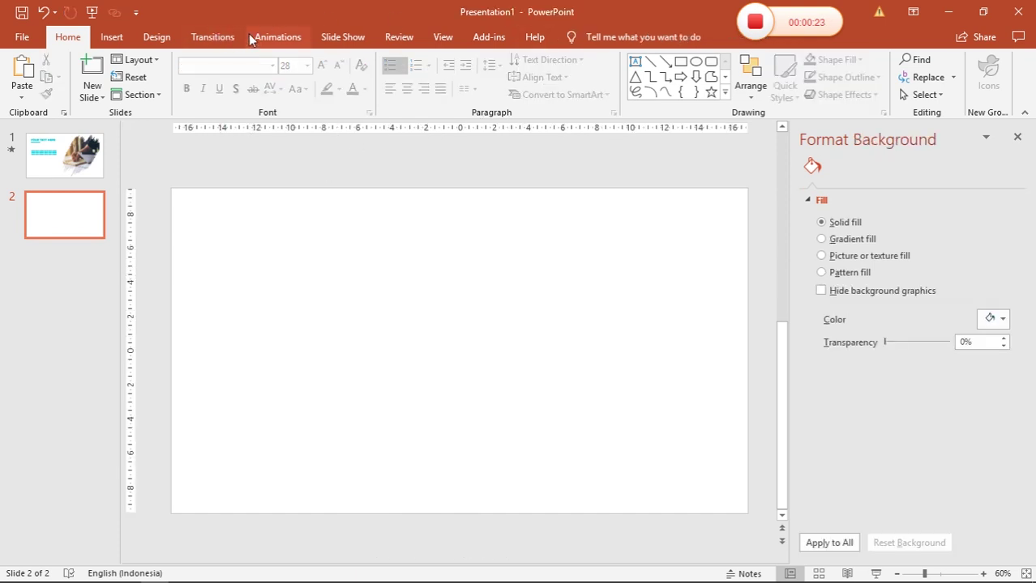
Step: Insert a plain WordArt box, clear its sample text, and set the font to Road Rage
click(112, 36)
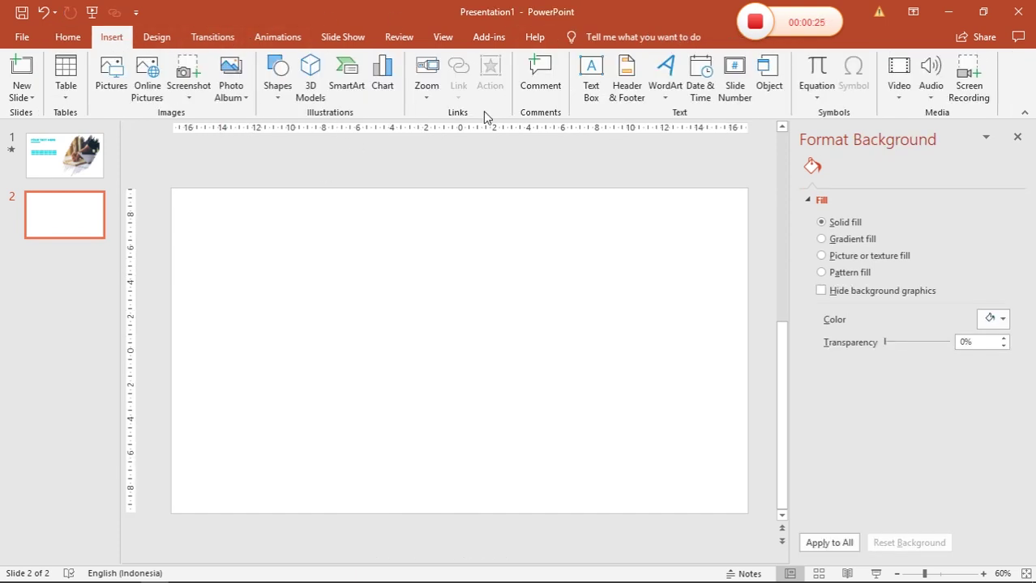
click(664, 77)
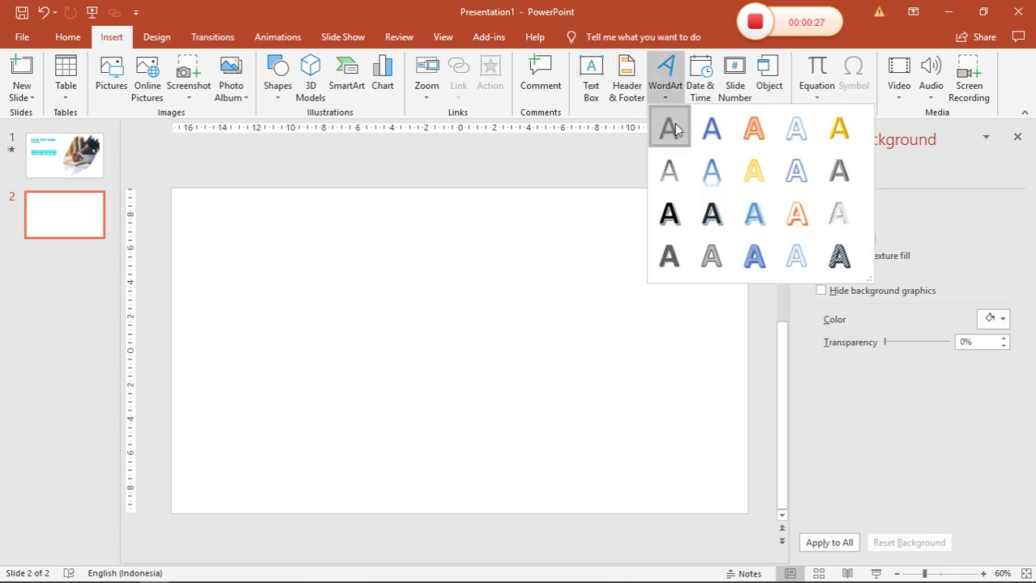
click(666, 126)
key(Delete)
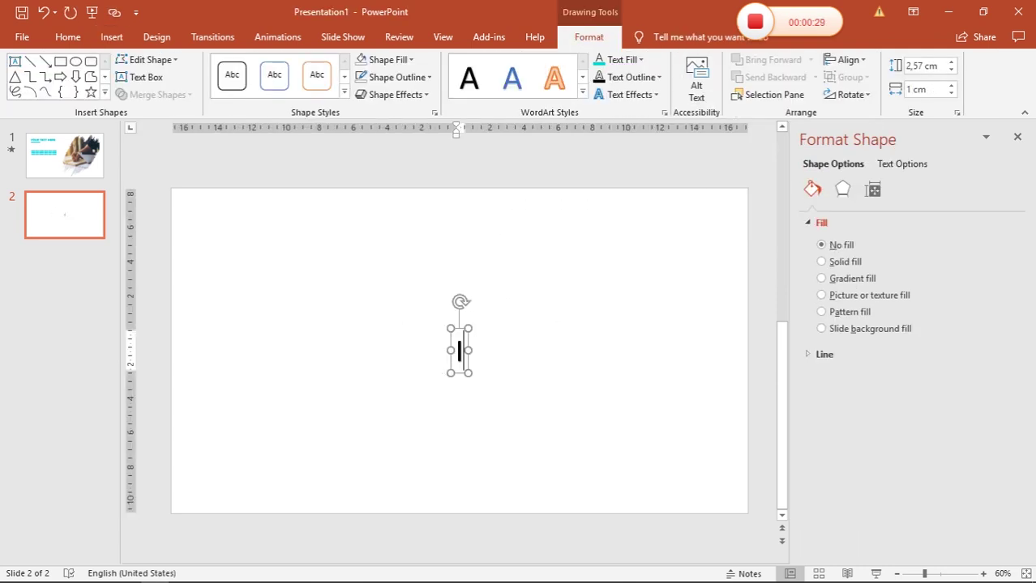
key(ctrl+a)
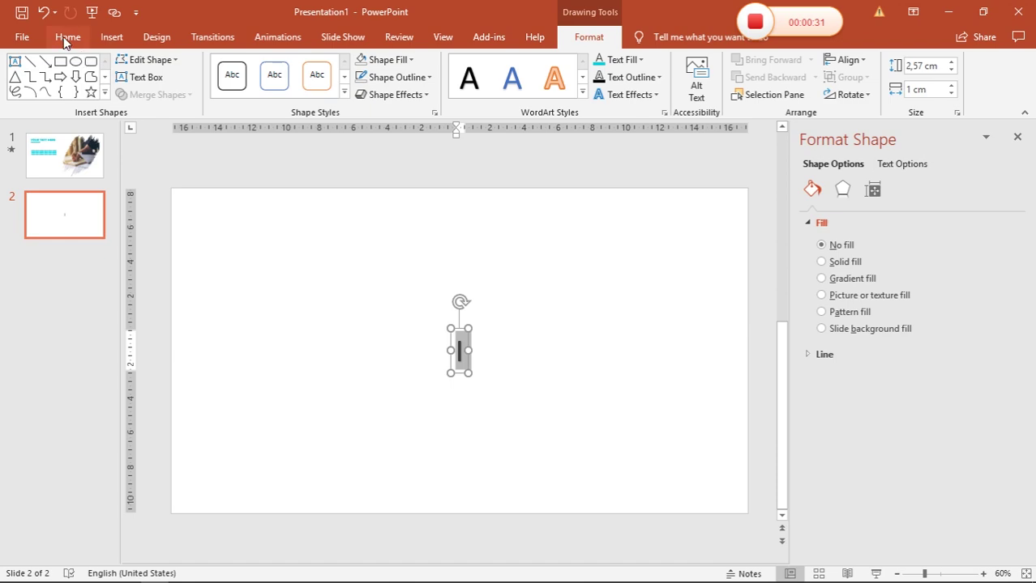
click(67, 37)
click(272, 65)
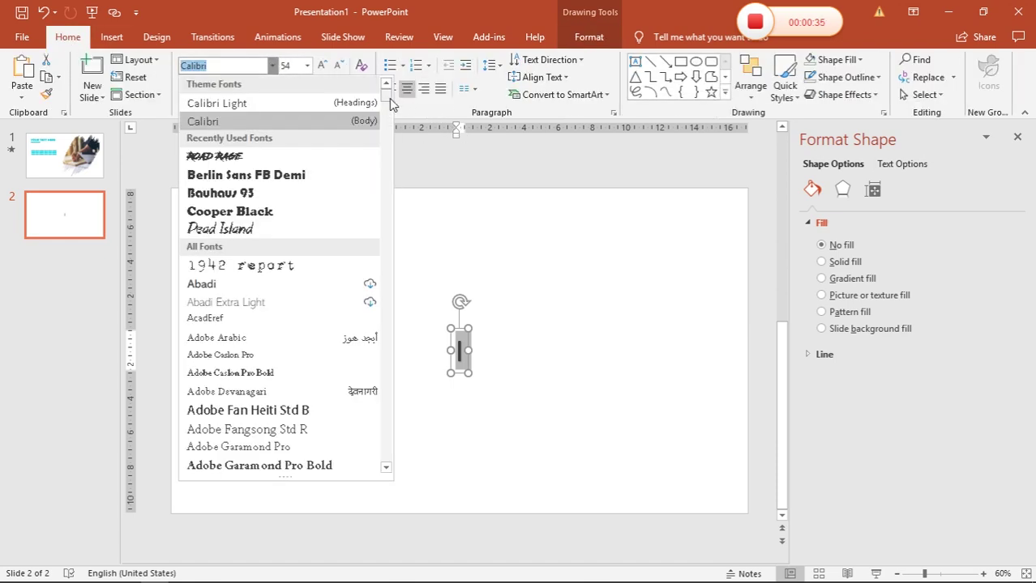
drag(389, 102, 378, 375)
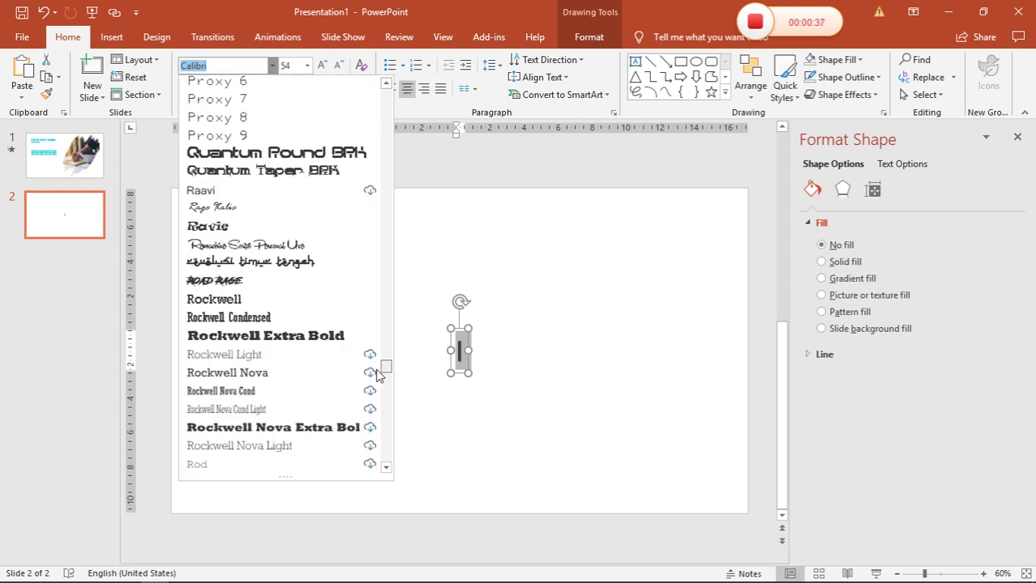
click(230, 285)
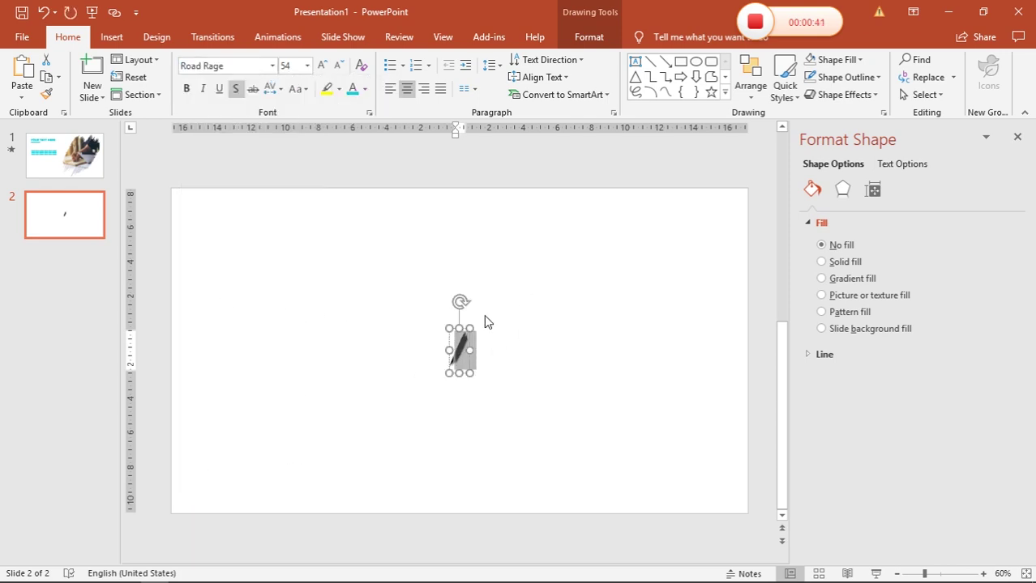
Step: Enlarge the text box and raise the brush glyph's font size to 344
drag(469, 329, 501, 308)
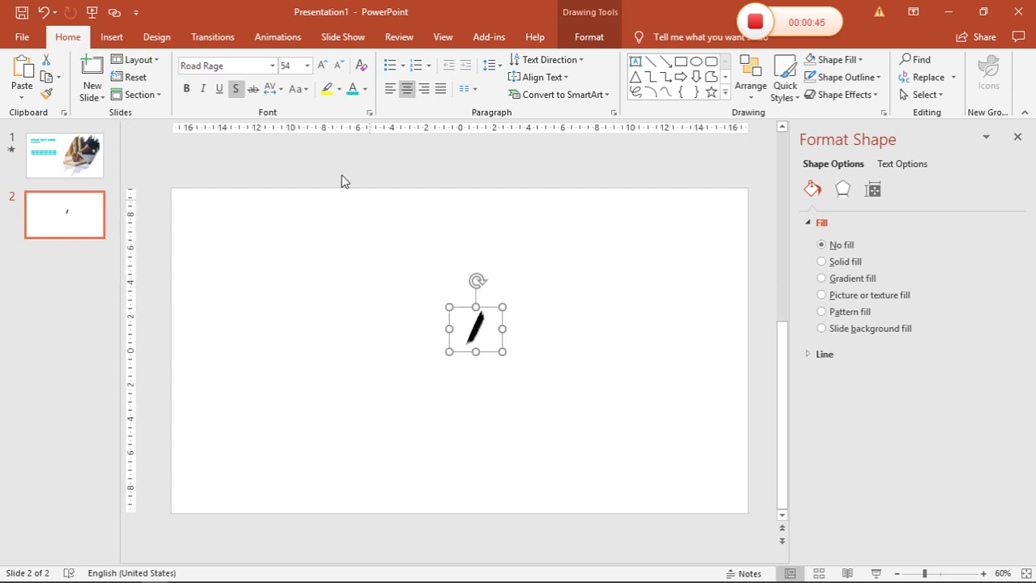
click(321, 70)
click(321, 70)
click(321, 70)
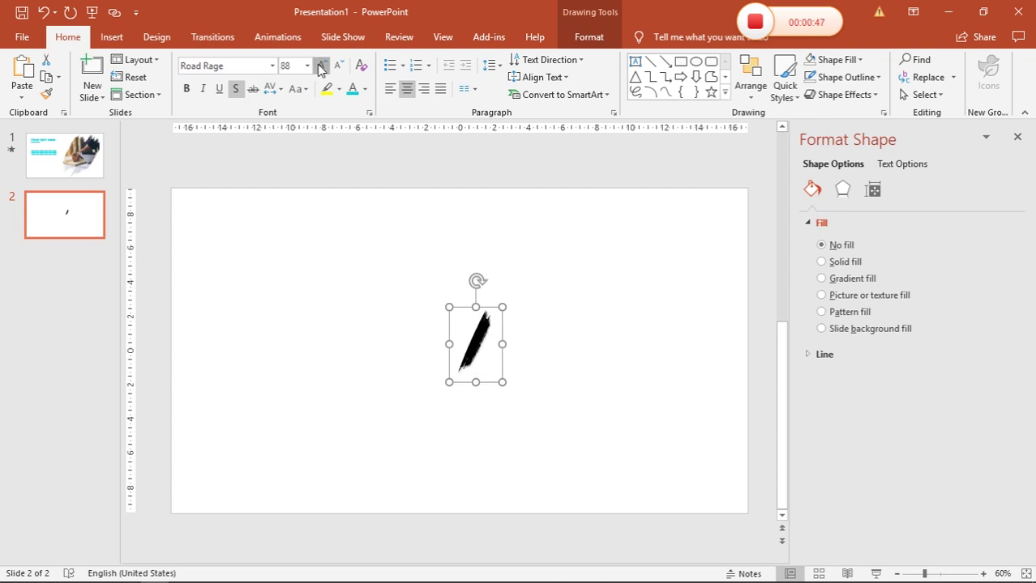
click(321, 70)
click(321, 70)
click(321, 70)
click(321, 70)
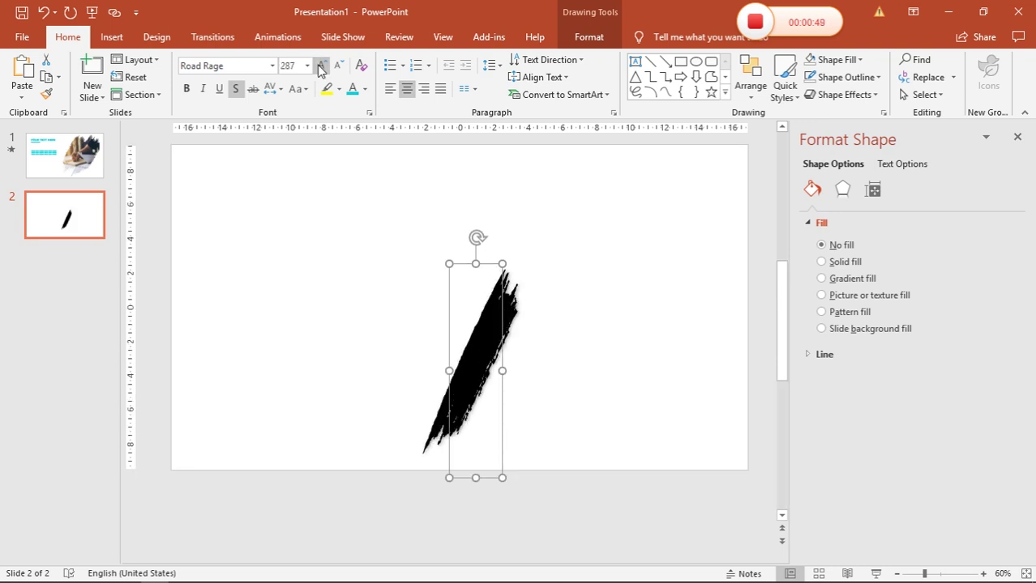
click(321, 70)
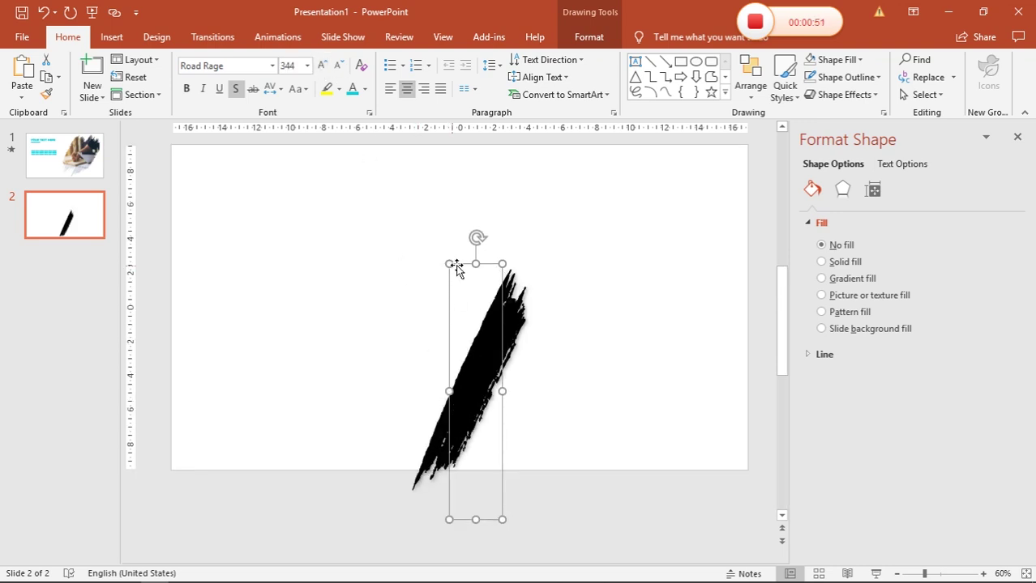
Step: Move the brush stroke up near the slide centre and flip it horizontally
drag(466, 265, 485, 181)
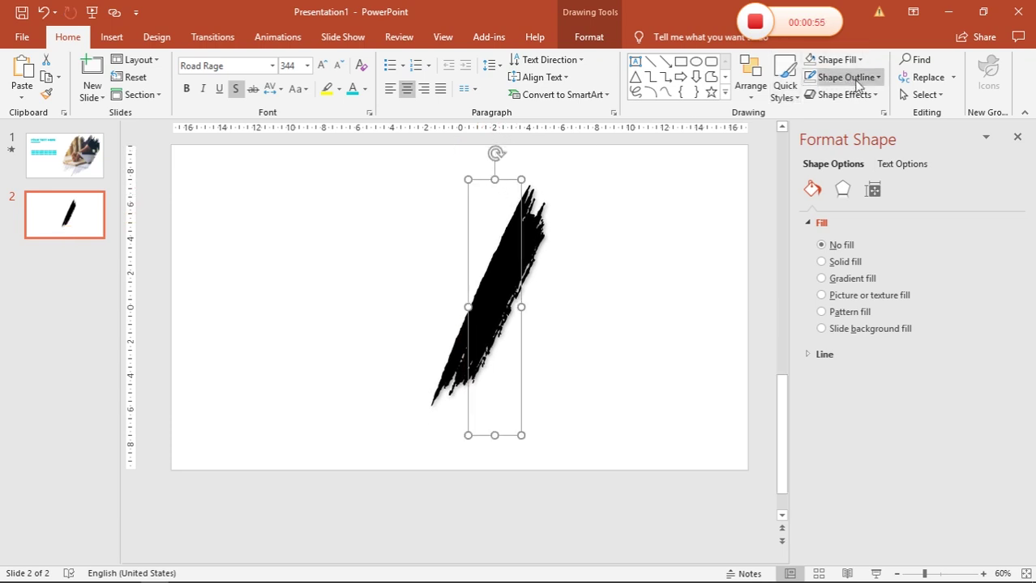
click(590, 39)
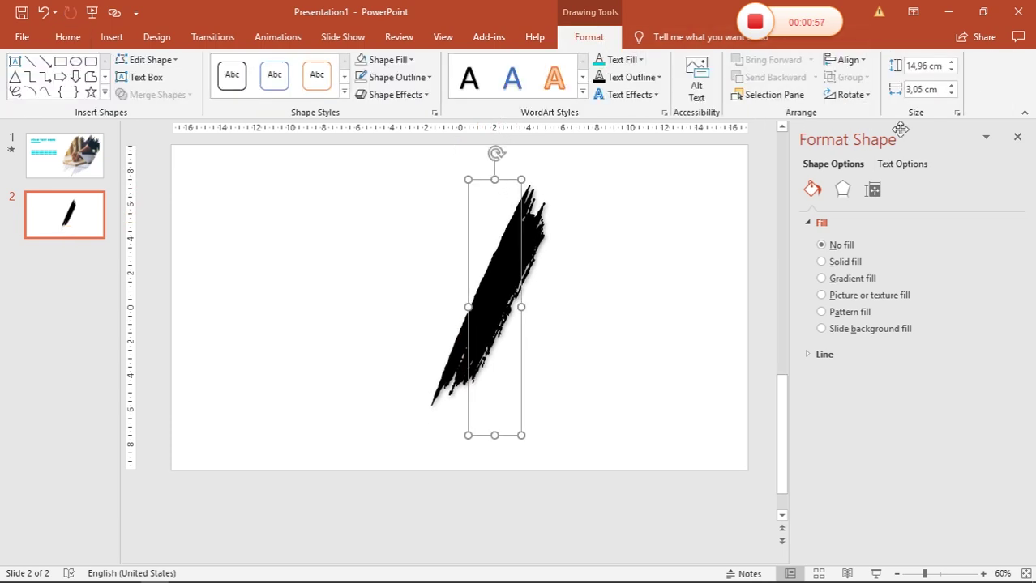
click(847, 95)
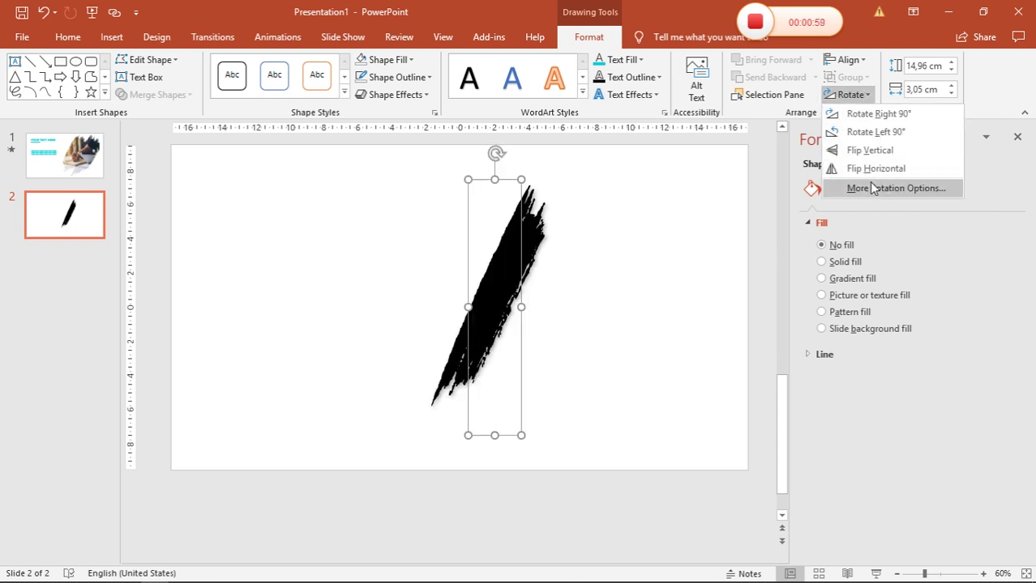
click(863, 170)
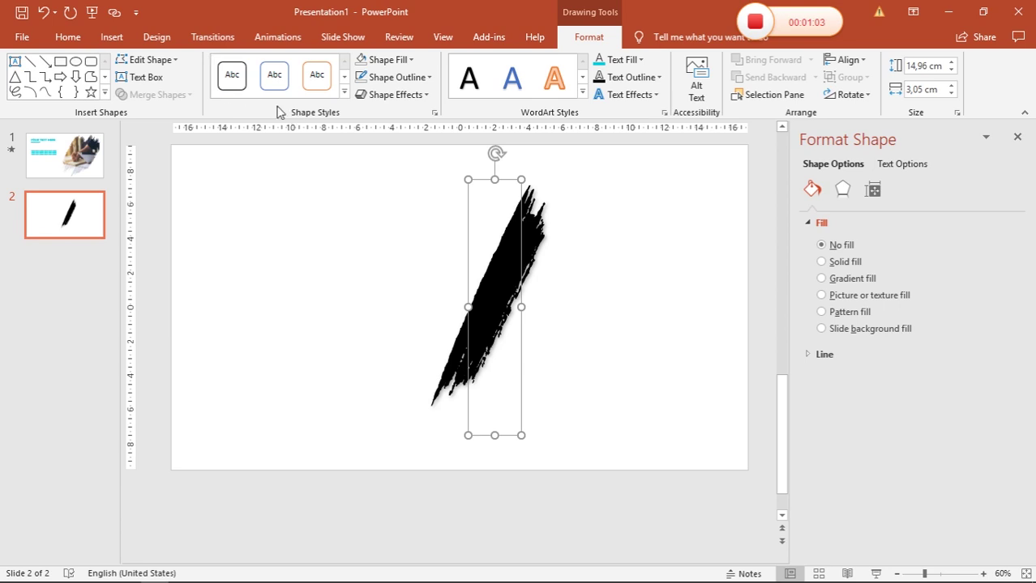
Step: Draw a rectangle over the stroke, send it behind, and intersect both into one shape
click(112, 37)
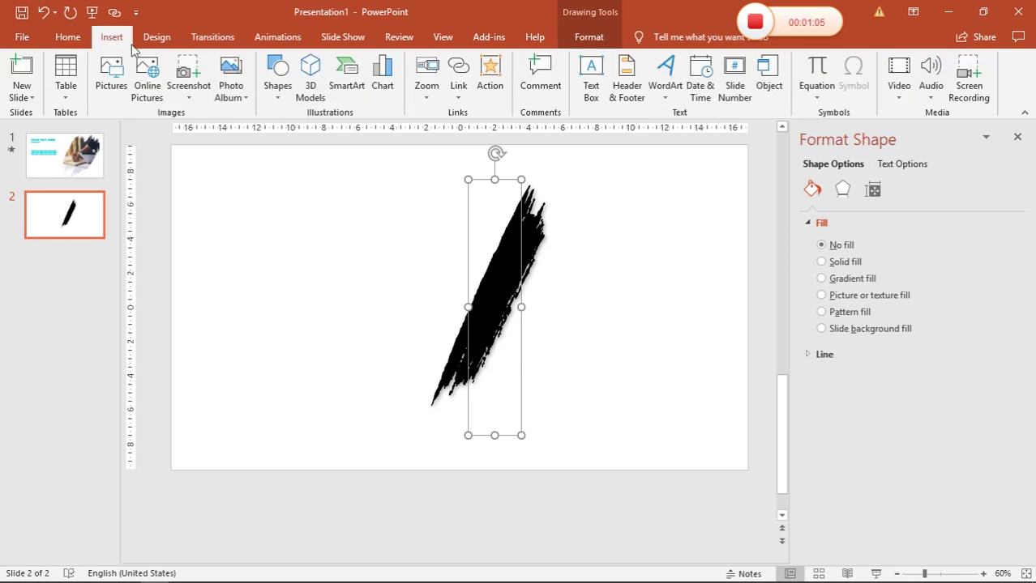
click(278, 77)
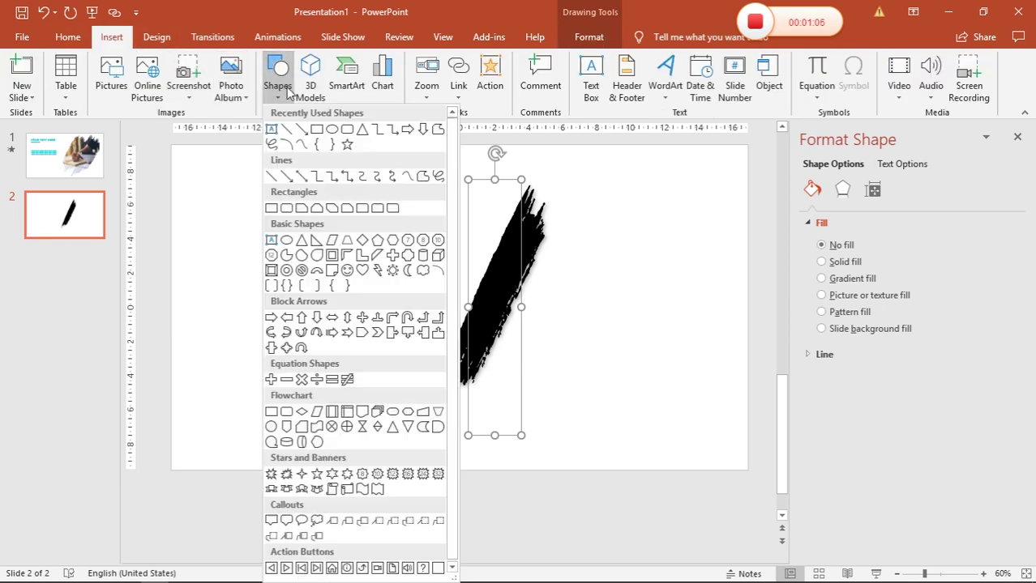
click(317, 131)
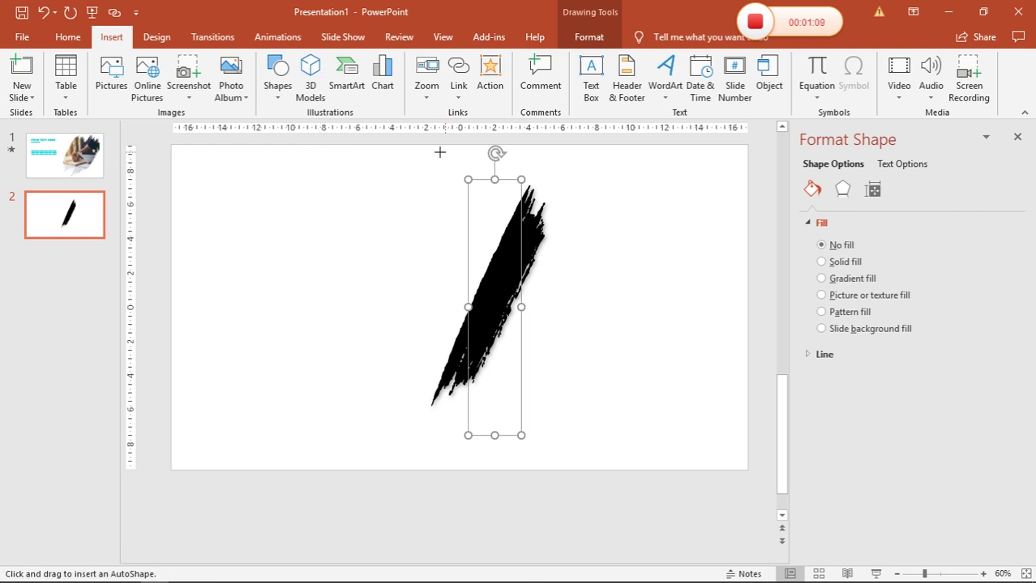
drag(432, 152, 575, 435)
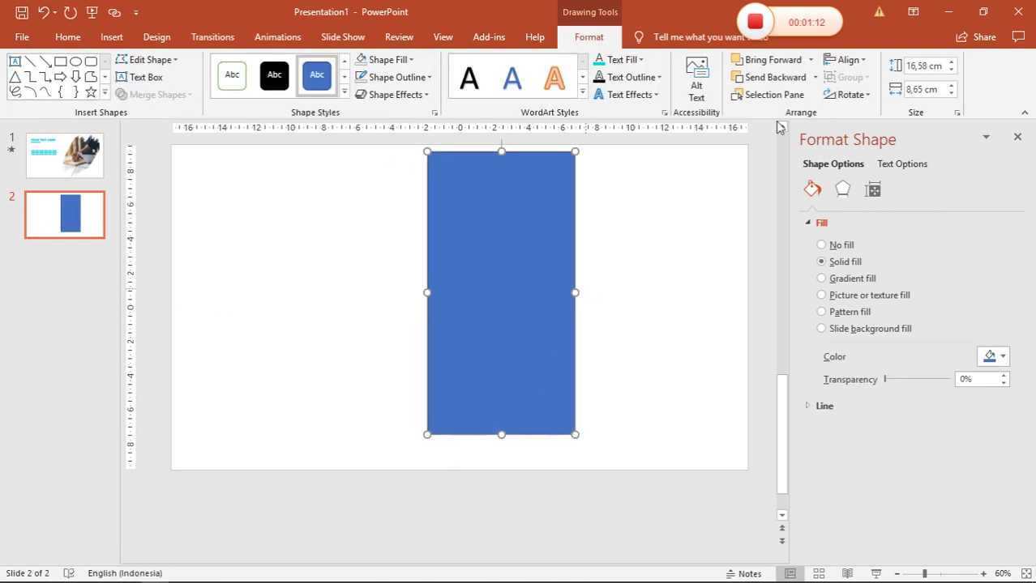
click(762, 78)
click(494, 307)
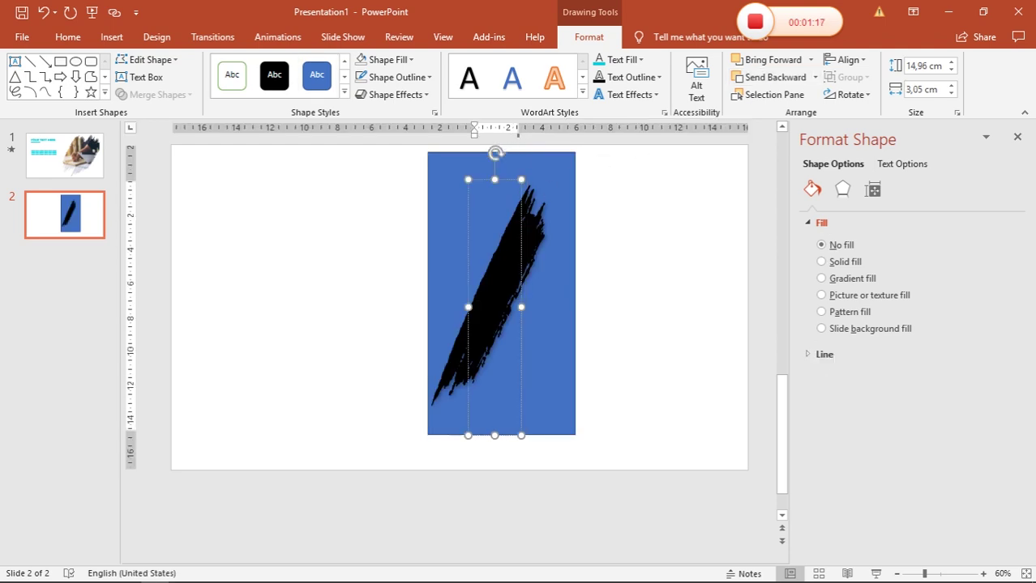
ctrl+click(434, 167)
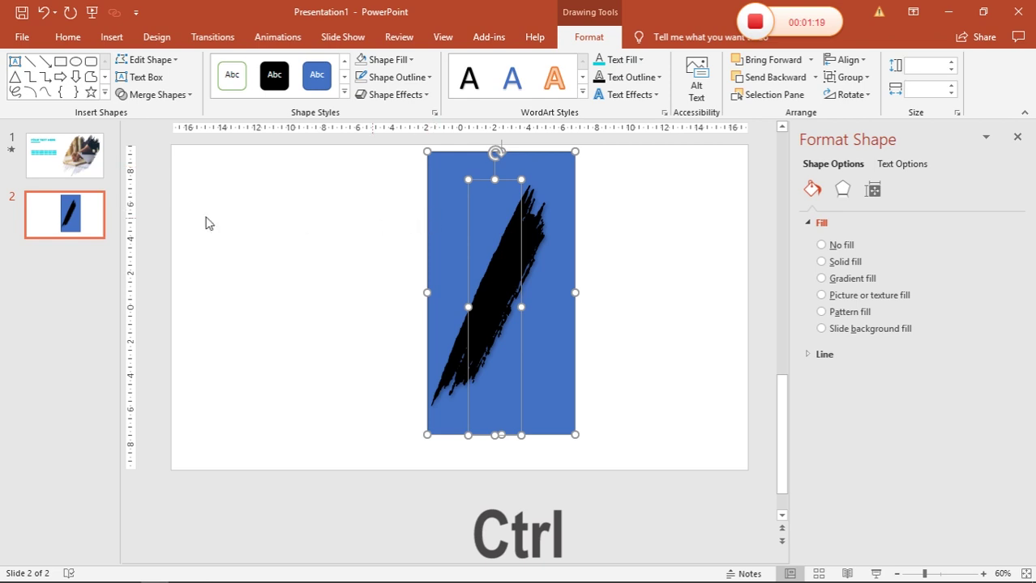
click(154, 96)
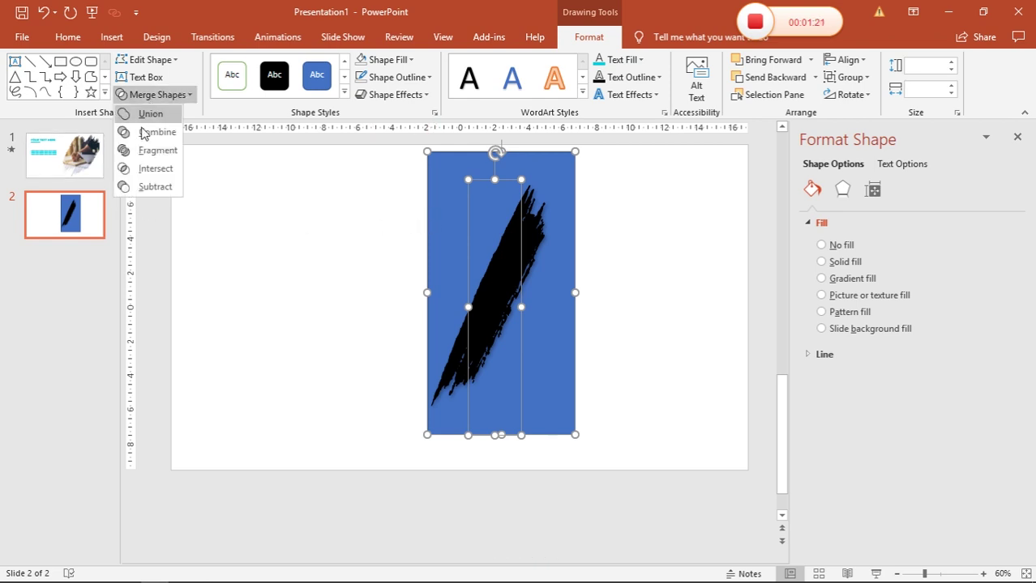
click(154, 170)
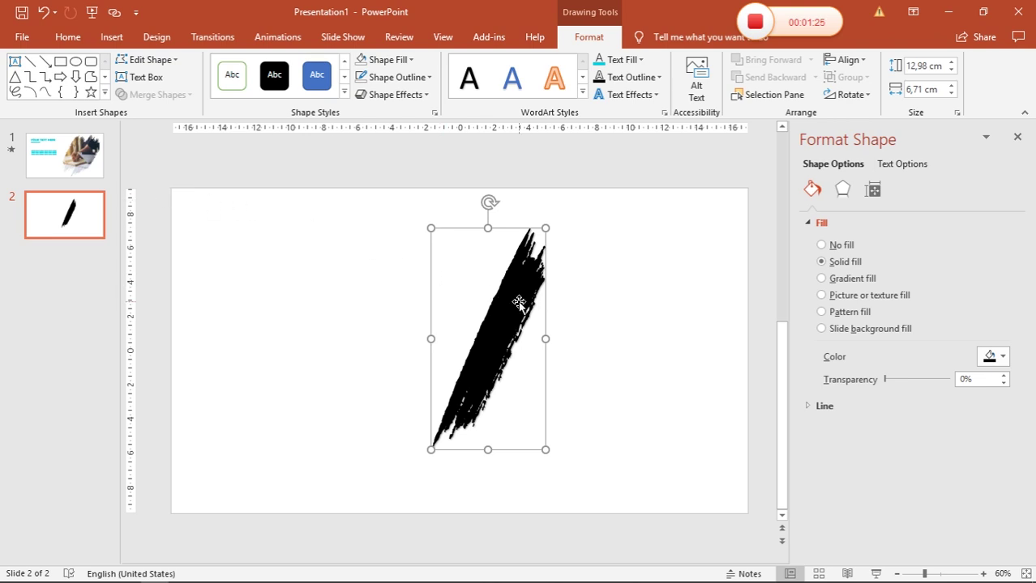
Step: Make two duplicates of the brush shape and shift them into overlapping positions
key(ctrl+d)
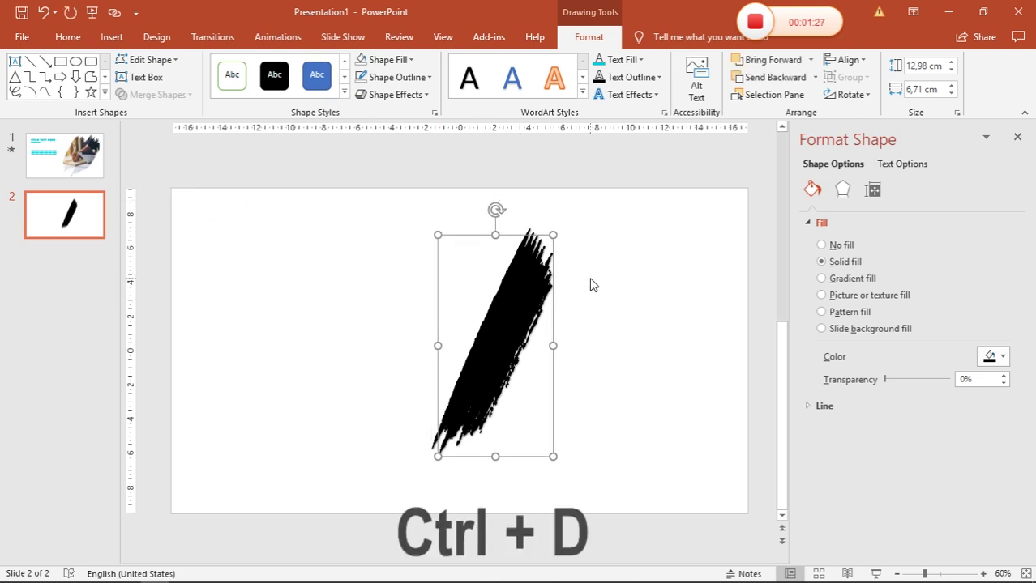
mouse_move(526, 330)
mouse_down()
mouse_move(552, 321)
mouse_move(561, 289)
mouse_up()
key(ctrl+d)
scroll(603, 316, down, 1)
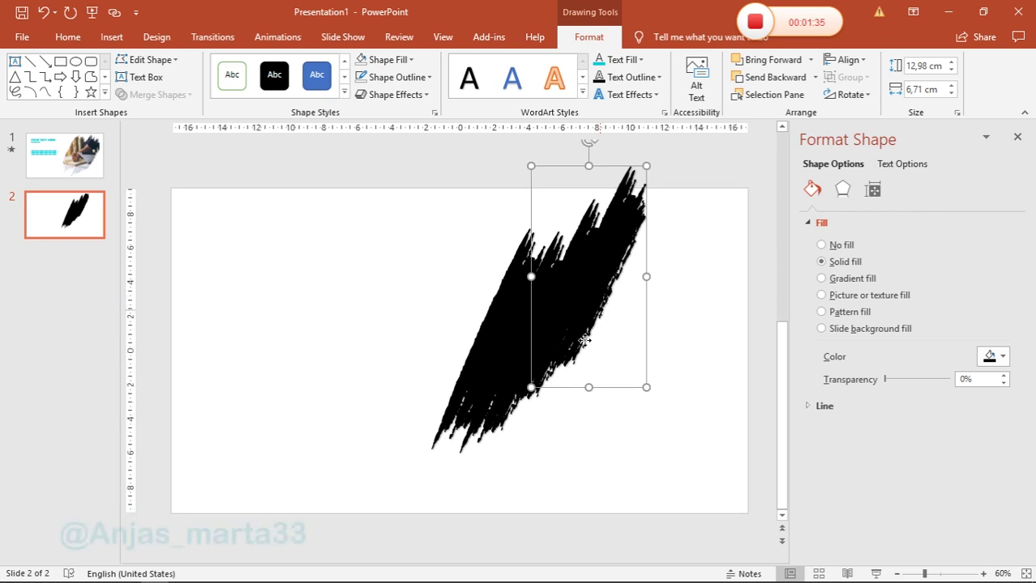
mouse_move(603, 316)
mouse_down()
mouse_move(511, 407)
mouse_move(561, 317)
mouse_move(573, 340)
mouse_move(593, 299)
mouse_move(548, 423)
mouse_move(578, 403)
mouse_move(640, 284)
mouse_move(615, 340)
mouse_move(615, 391)
mouse_move(627, 284)
mouse_move(620, 231)
mouse_move(667, 376)
mouse_move(650, 351)
mouse_up()
scroll(512, 415, down, 2)
scroll(561, 324, up, 2)
key(Escape)
key(Right)
key(Right)
key(Right)
key(Escape)
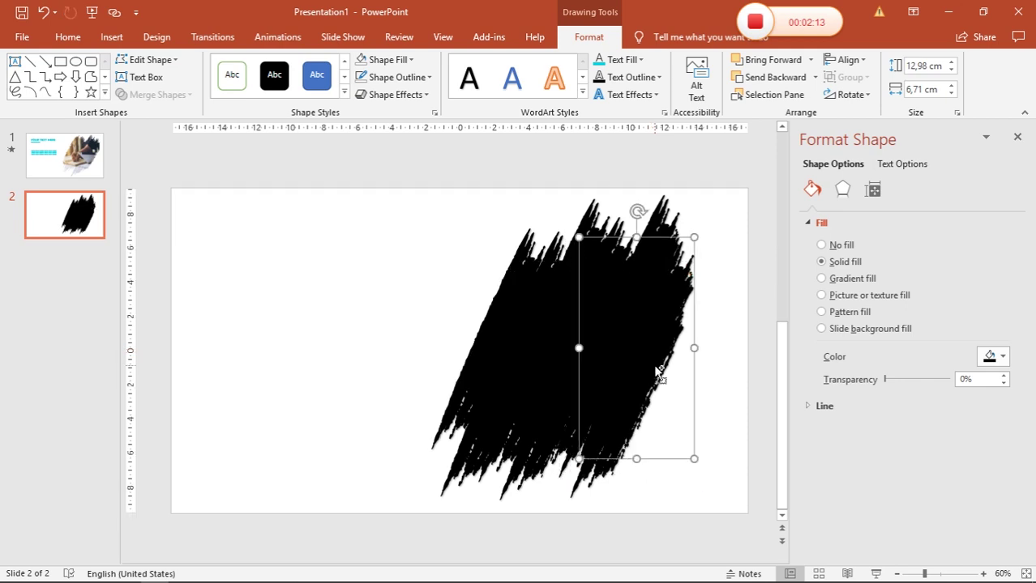
Step: Flip the leftmost brush stroke horizontally, rotate it clockwise, and shift it into the patch
click(659, 376)
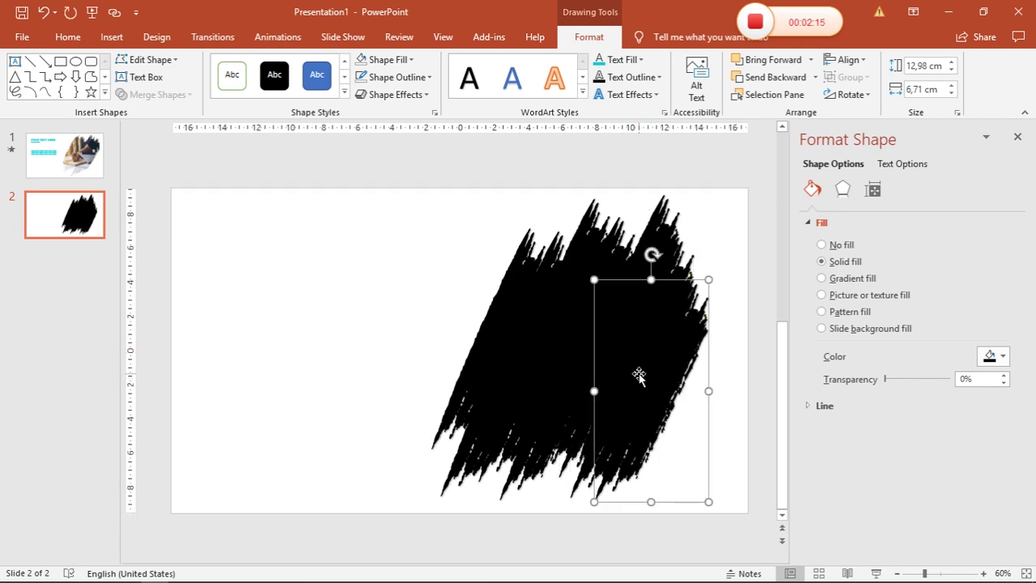
click(482, 323)
click(861, 96)
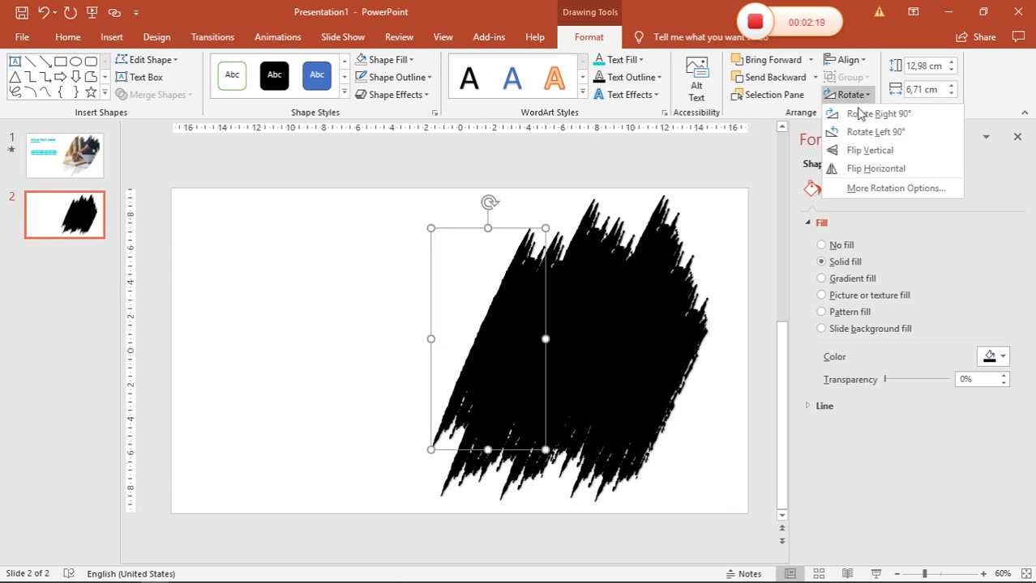
click(878, 171)
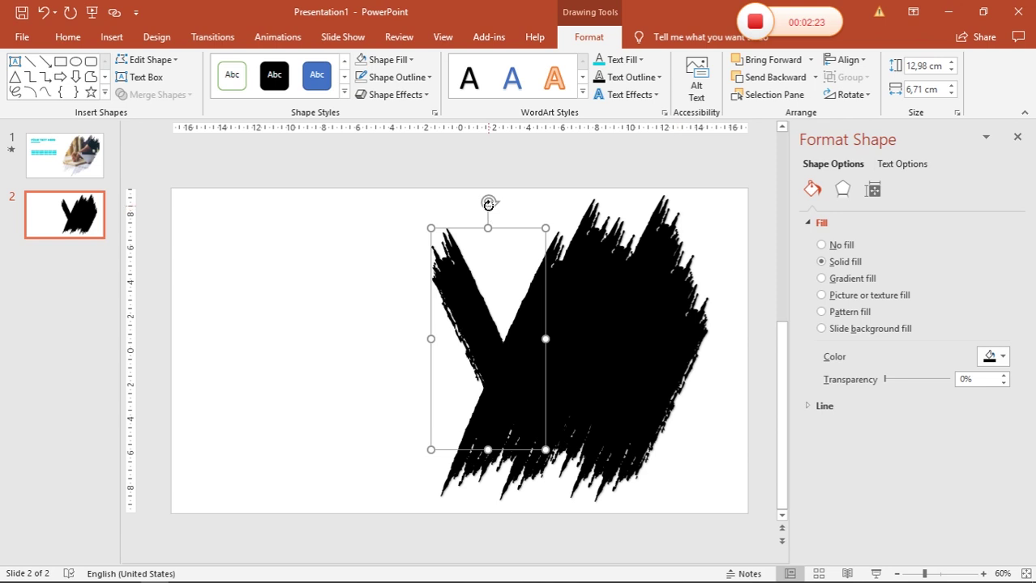
drag(488, 203, 597, 239)
drag(536, 296, 516, 301)
Step: Group all brush strokes and fill the group with the hand-writing photo
key(ctrl+a)
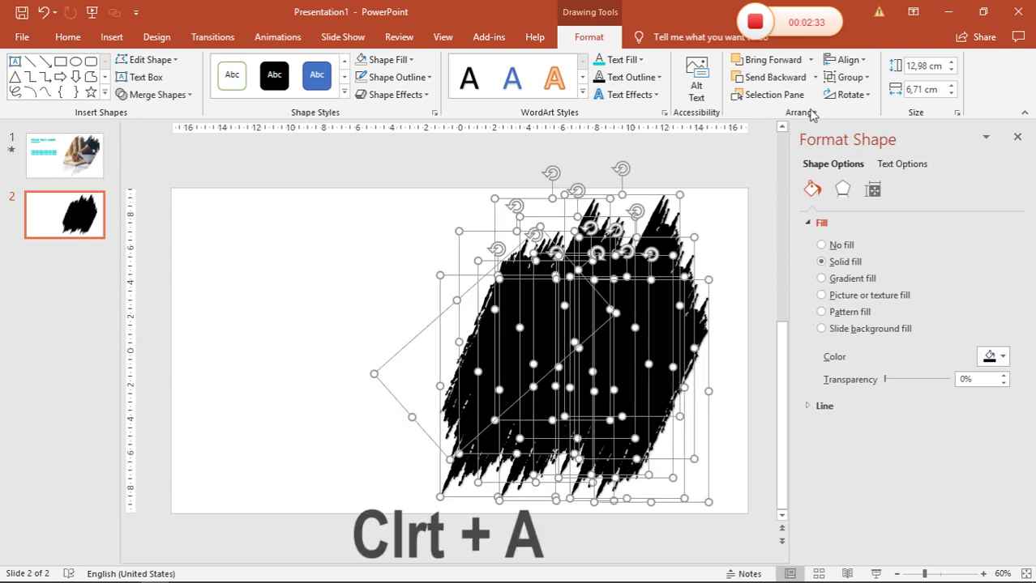
click(851, 77)
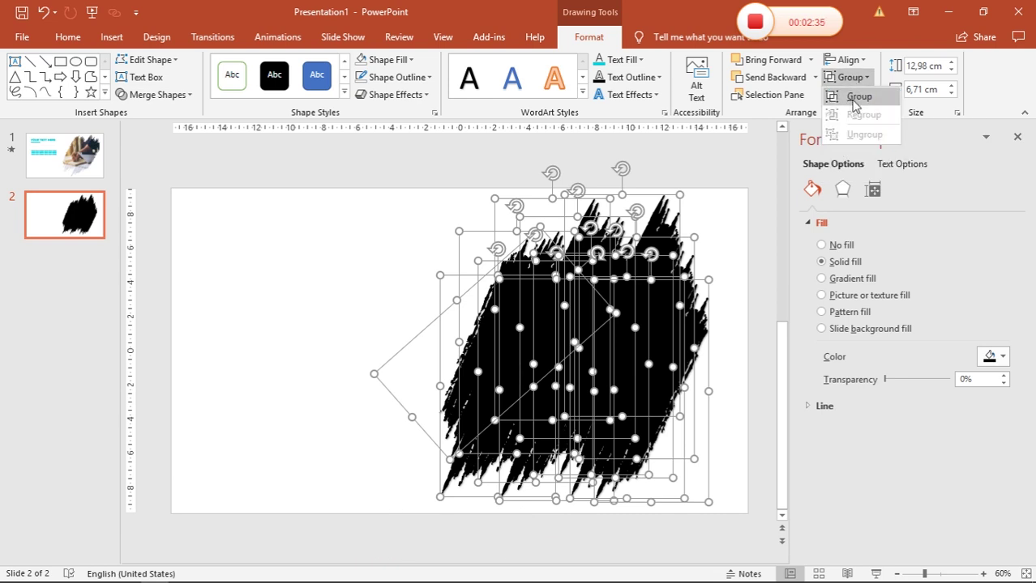
click(857, 97)
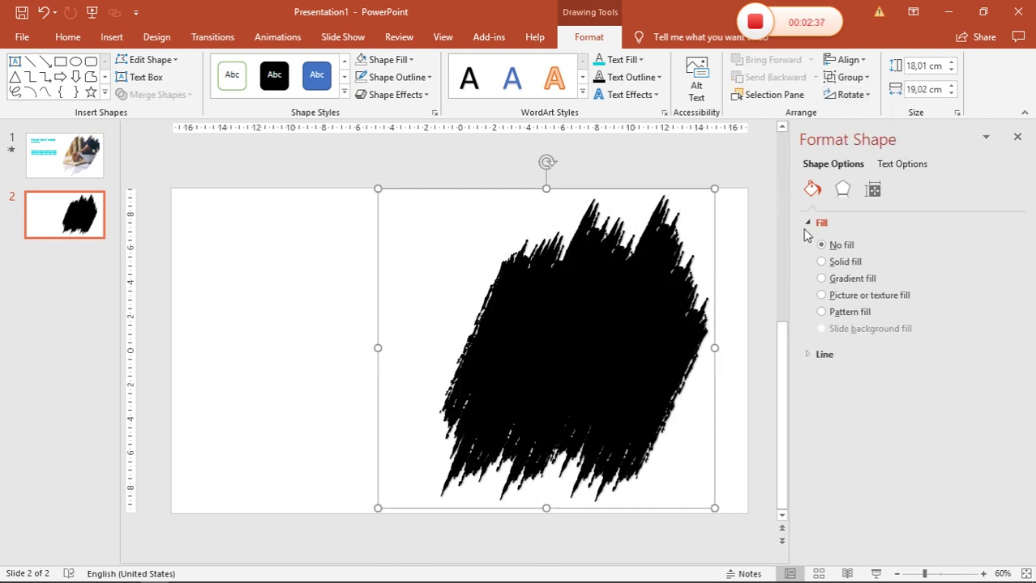
click(823, 296)
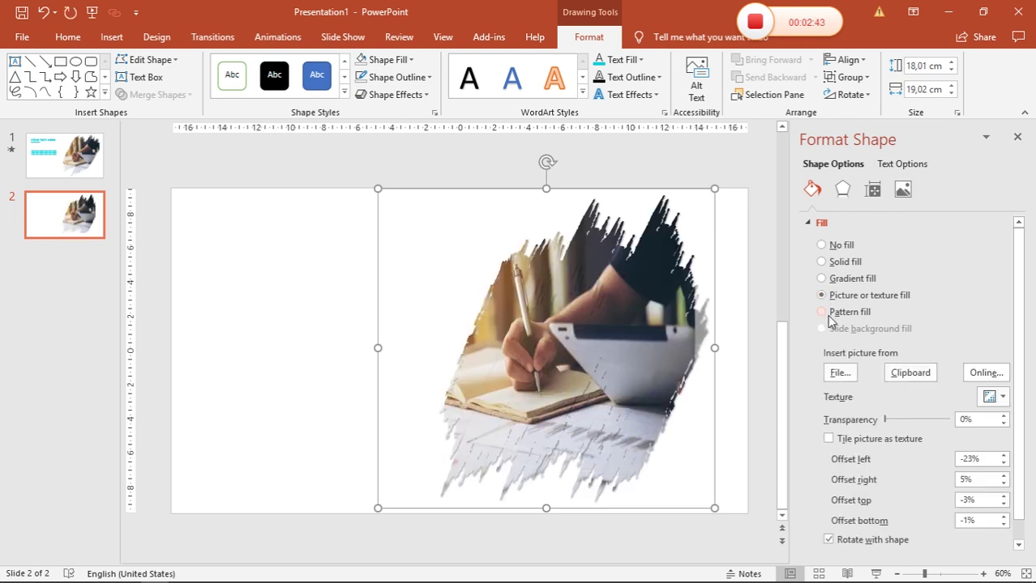
click(838, 372)
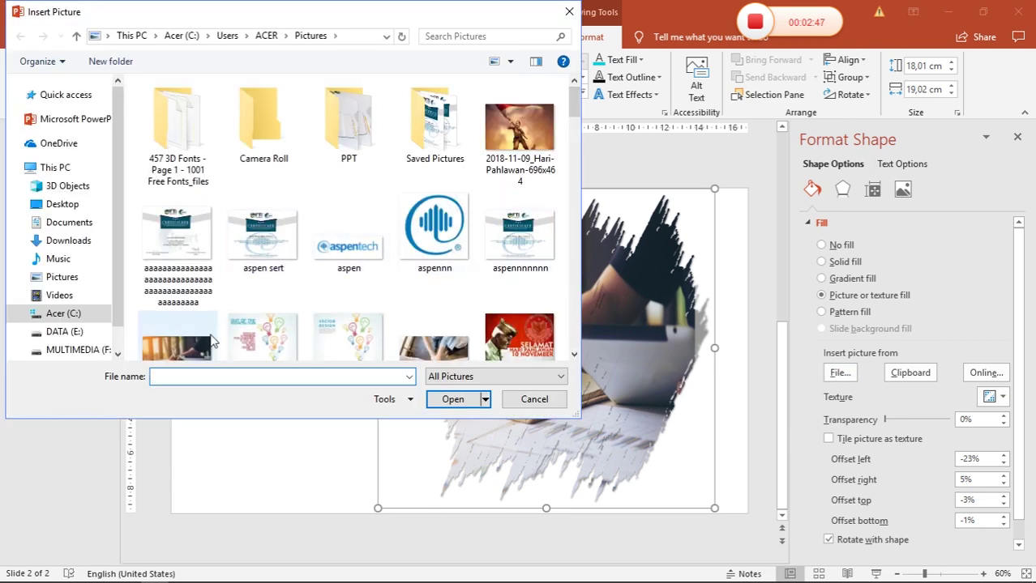
double_click(183, 347)
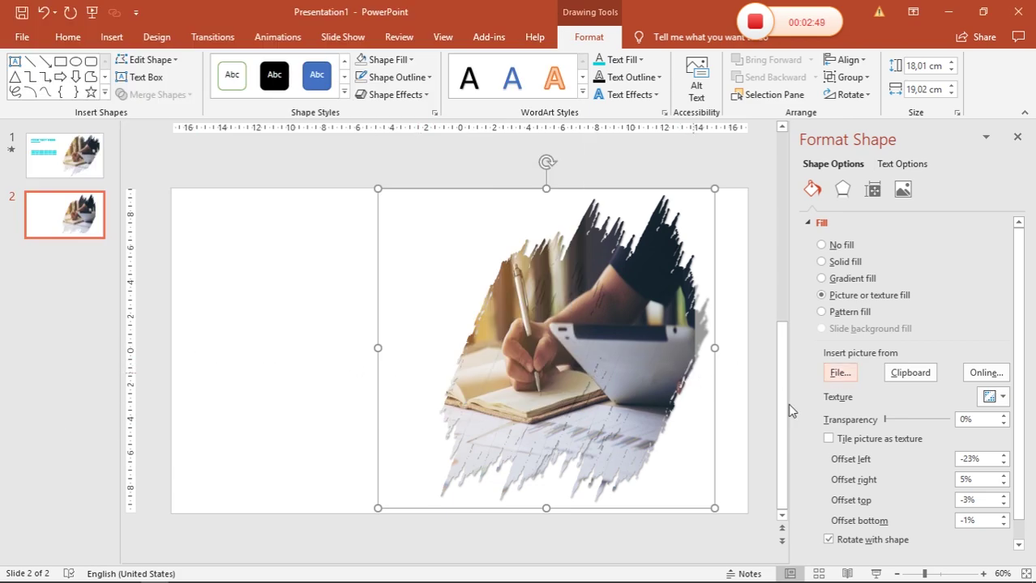
Step: Set the photo's left offset to -26% and widen the shape slightly to the right
click(1003, 463)
click(1003, 463)
click(1003, 463)
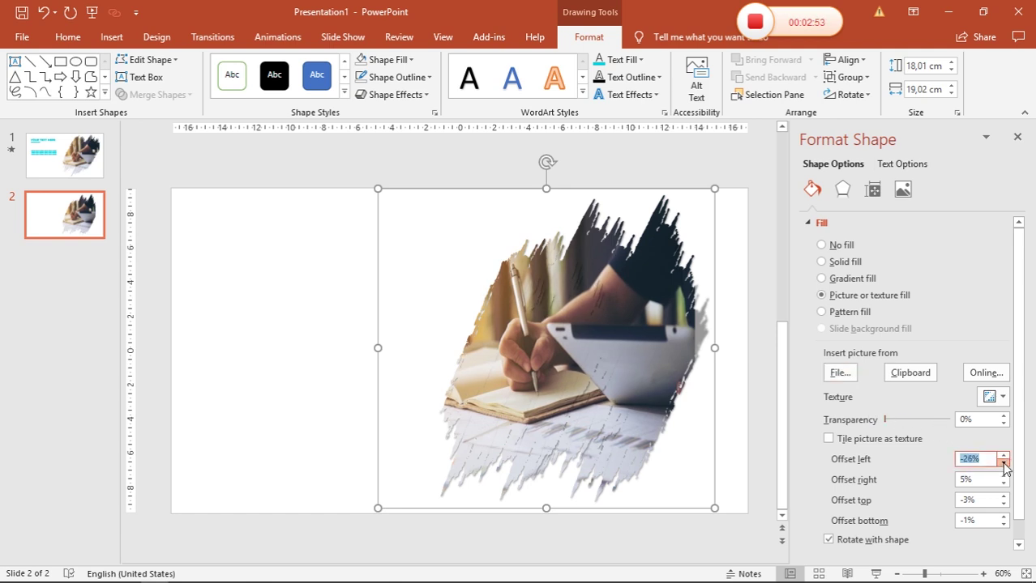
click(1003, 463)
click(1003, 463)
click(1003, 463)
click(1004, 462)
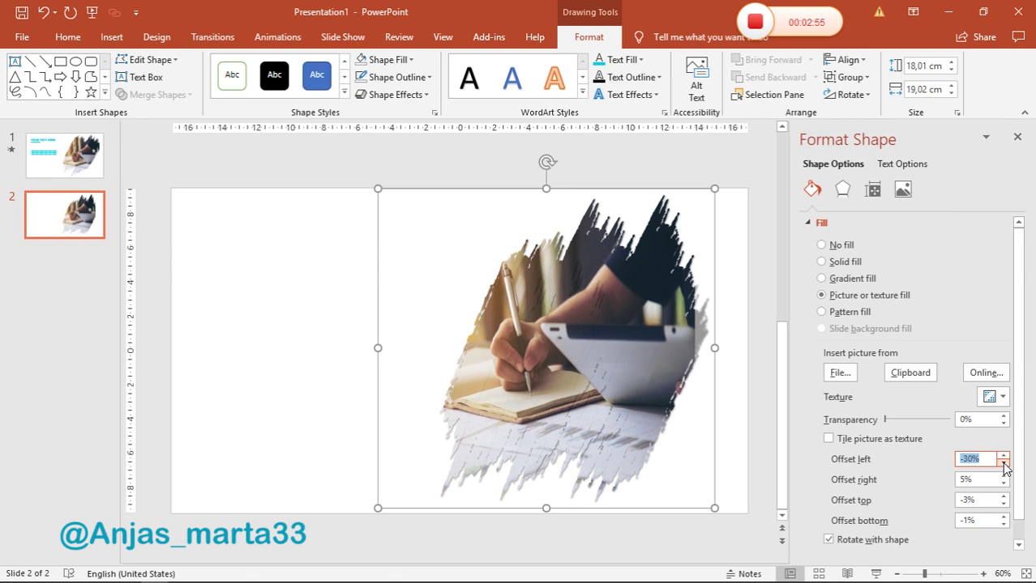
click(1003, 456)
click(1003, 456)
click(1003, 456)
click(1004, 456)
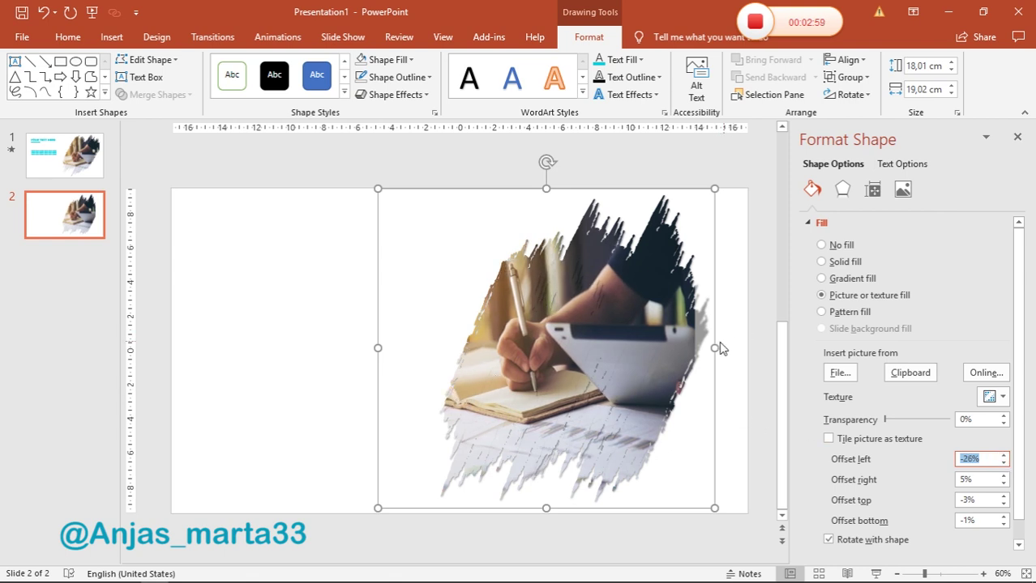
mouse_move(715, 345)
mouse_down()
mouse_move(731, 348)
mouse_move(722, 373)
mouse_move(734, 348)
mouse_up()
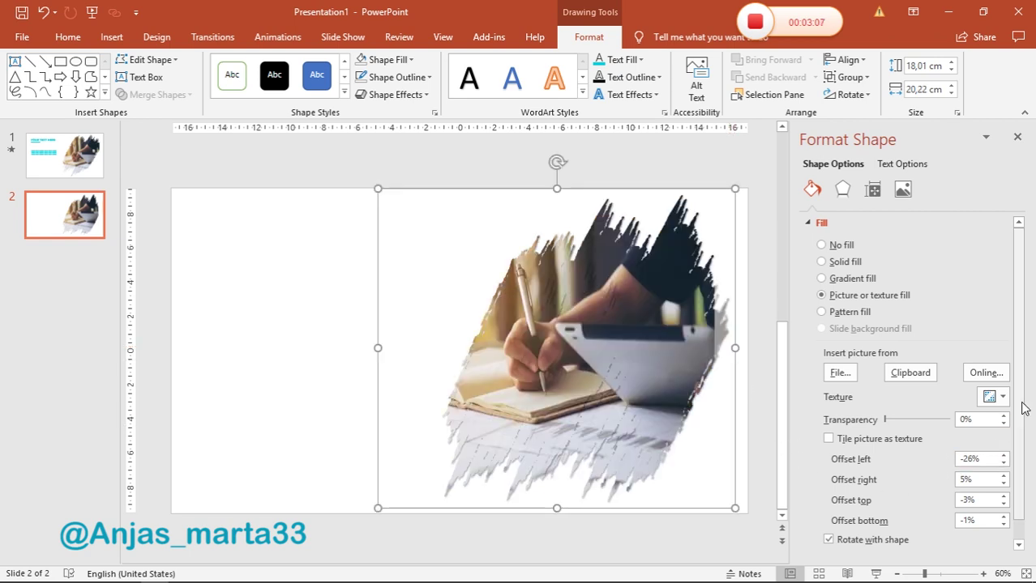
Step: Set the photo fill's right offset to -2%
scroll(979, 454, down, 1)
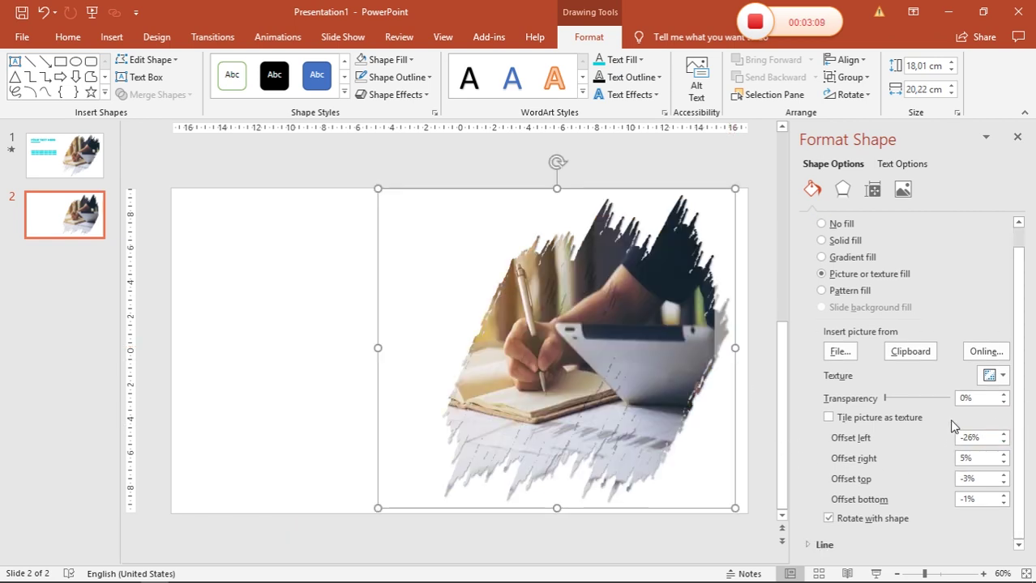
click(1004, 463)
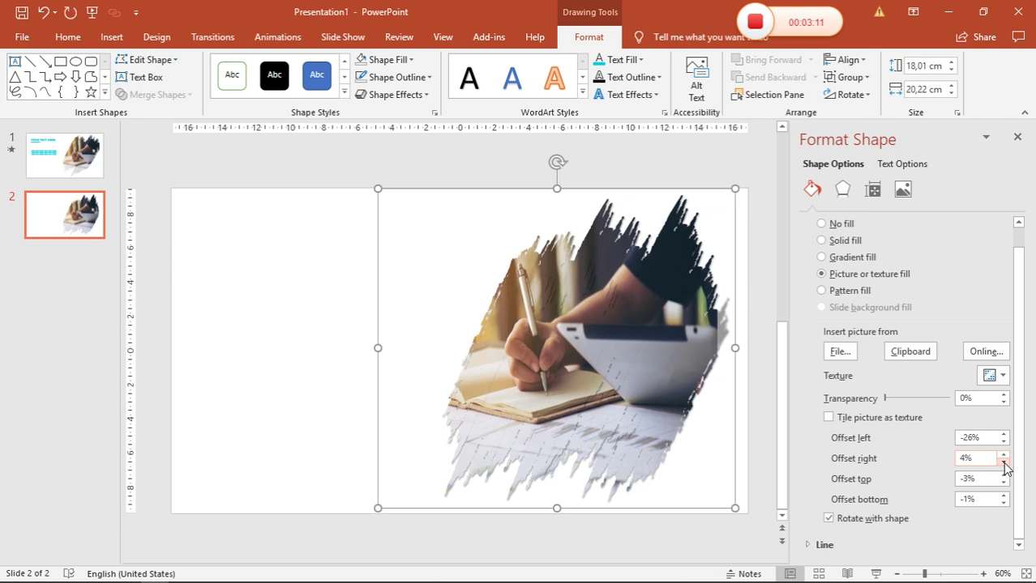
click(1004, 463)
click(1004, 463)
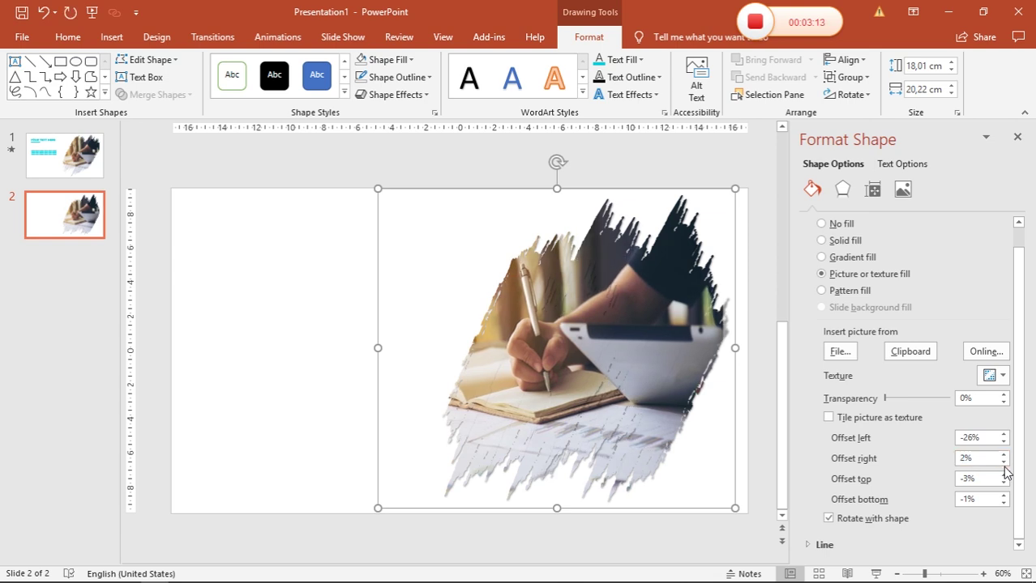
click(1004, 462)
click(1004, 462)
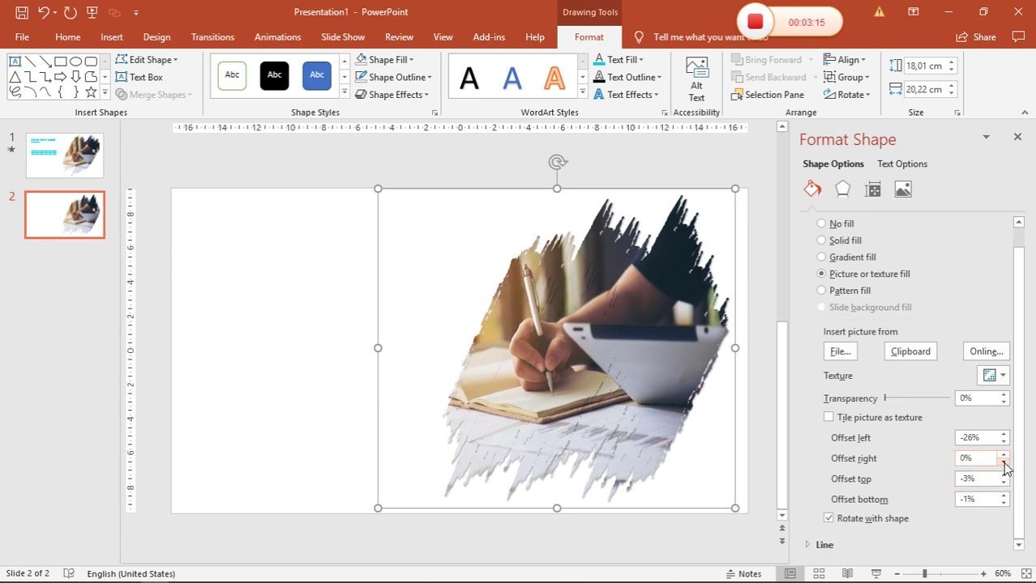
click(1004, 462)
click(1004, 463)
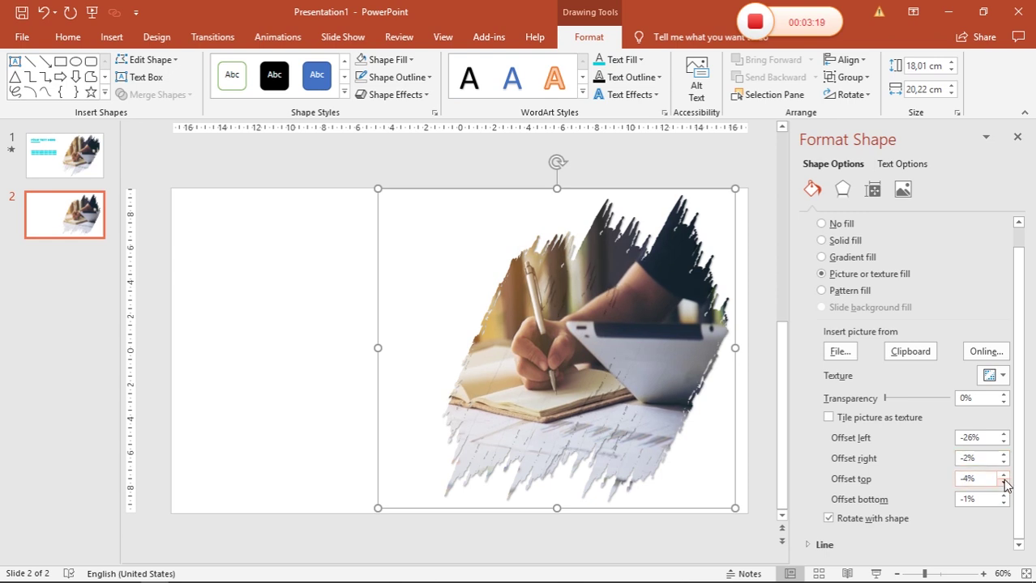
Step: Set the top offset to 1% and the bottom offset to 2%, then deselect the shape
click(1004, 475)
click(1004, 475)
click(1004, 474)
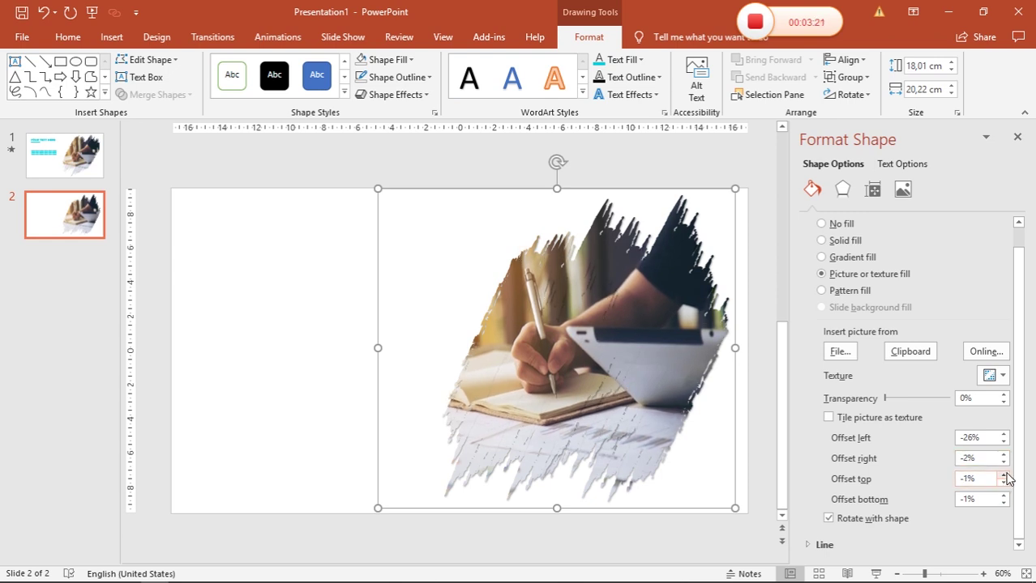
click(1004, 475)
click(1004, 475)
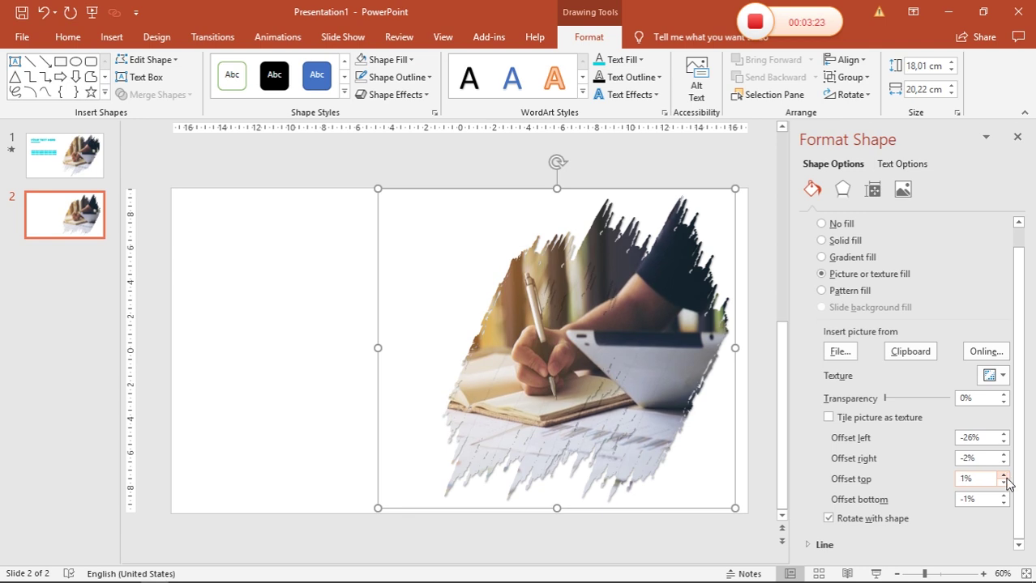
click(1004, 496)
click(1004, 497)
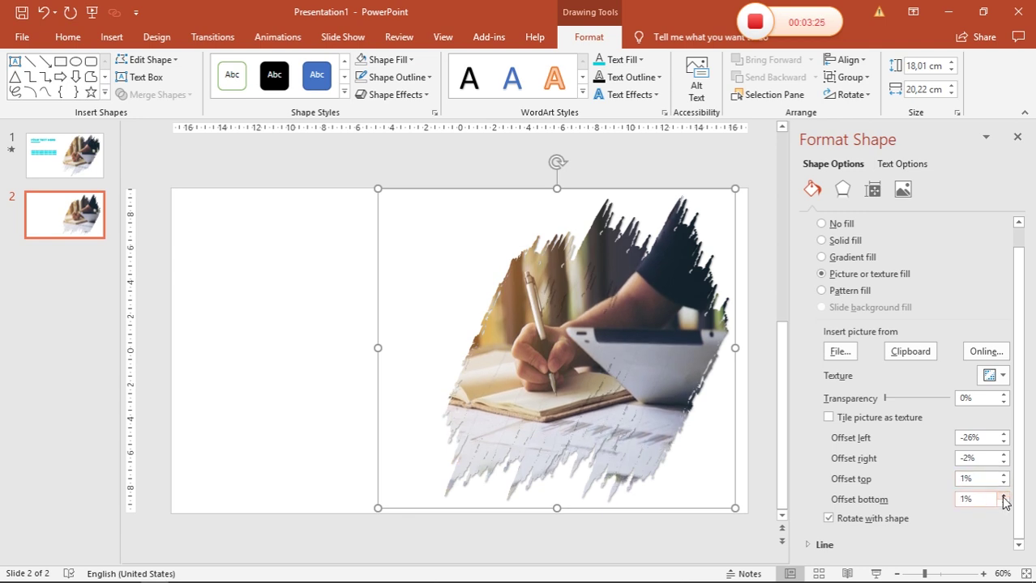
click(1004, 497)
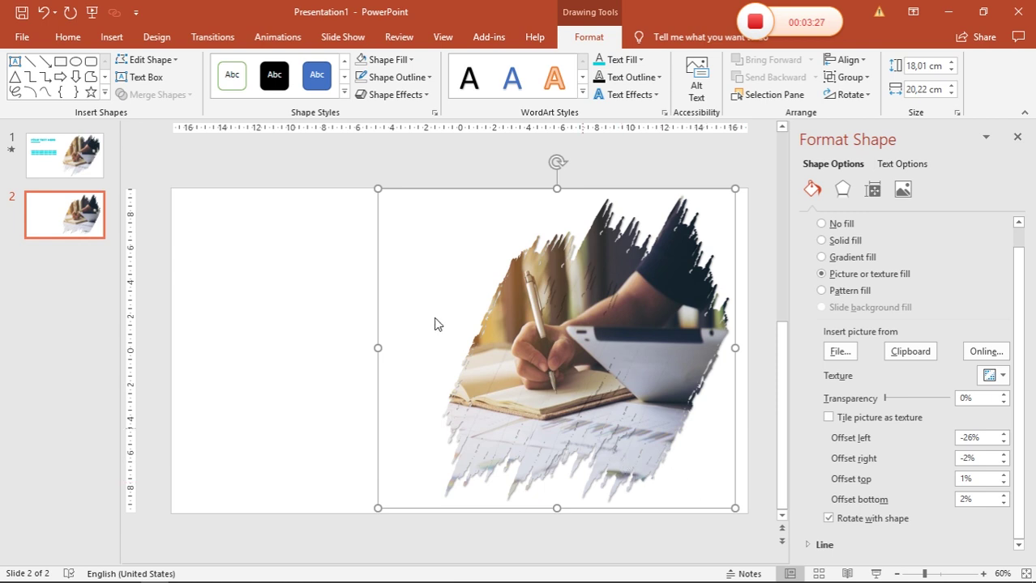
click(341, 289)
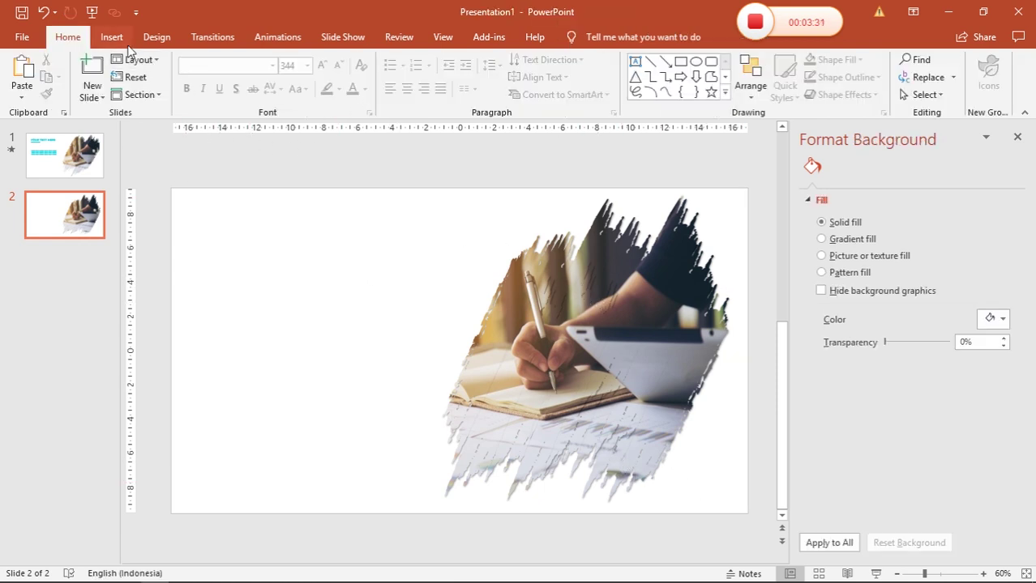
Step: Draw a text box at slide 2's top-left, type YOUR TEXT HERE in capitals, and select it
click(635, 61)
drag(194, 220, 411, 276)
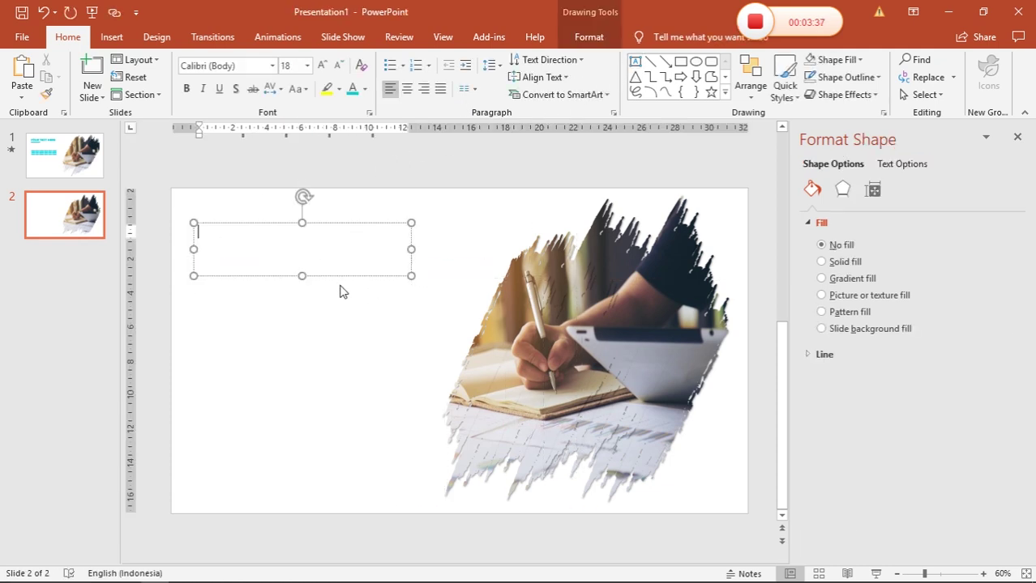
key(Caps_Lock)
text(y)
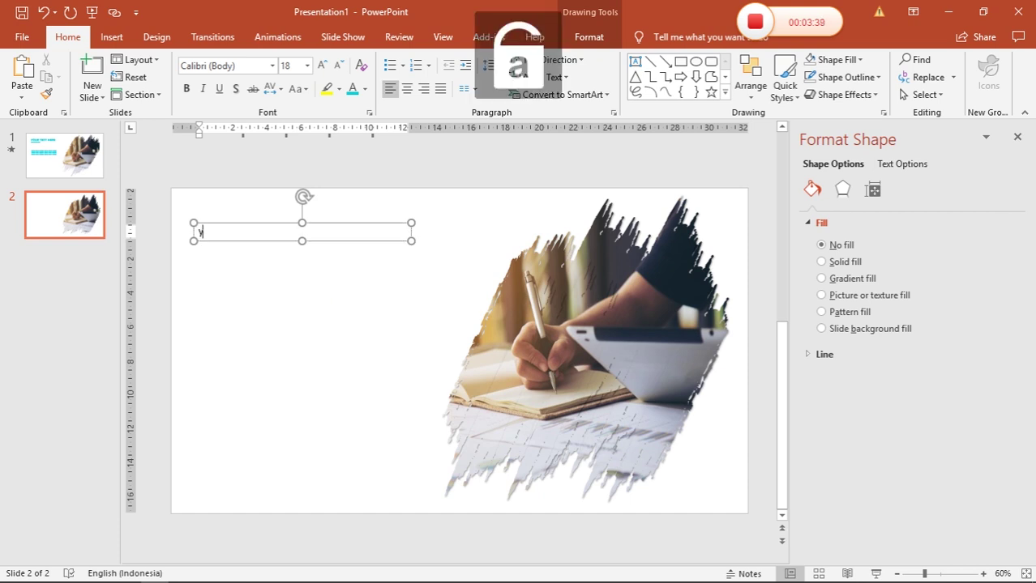
key(BackSpace)
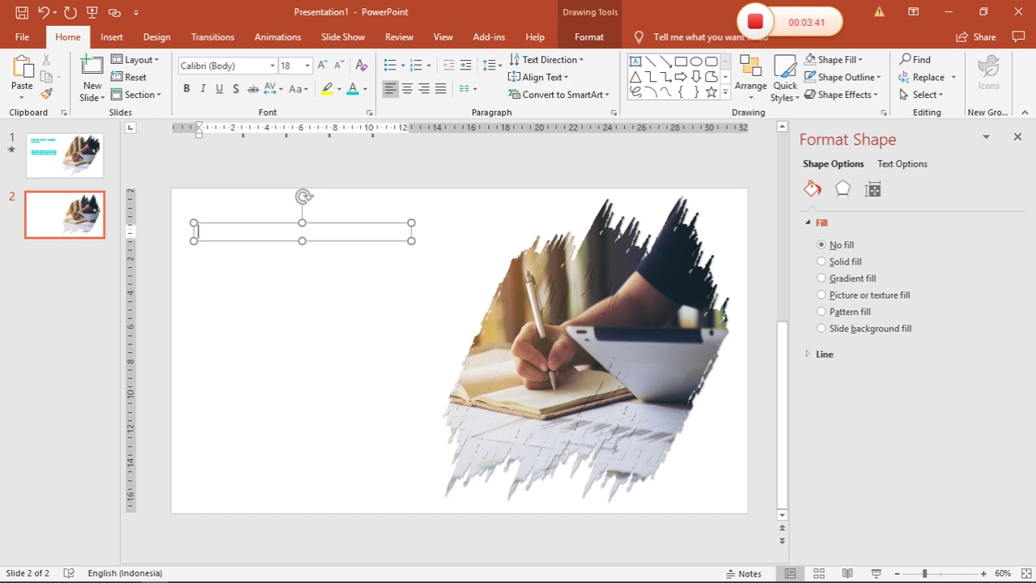
key(Caps_Lock)
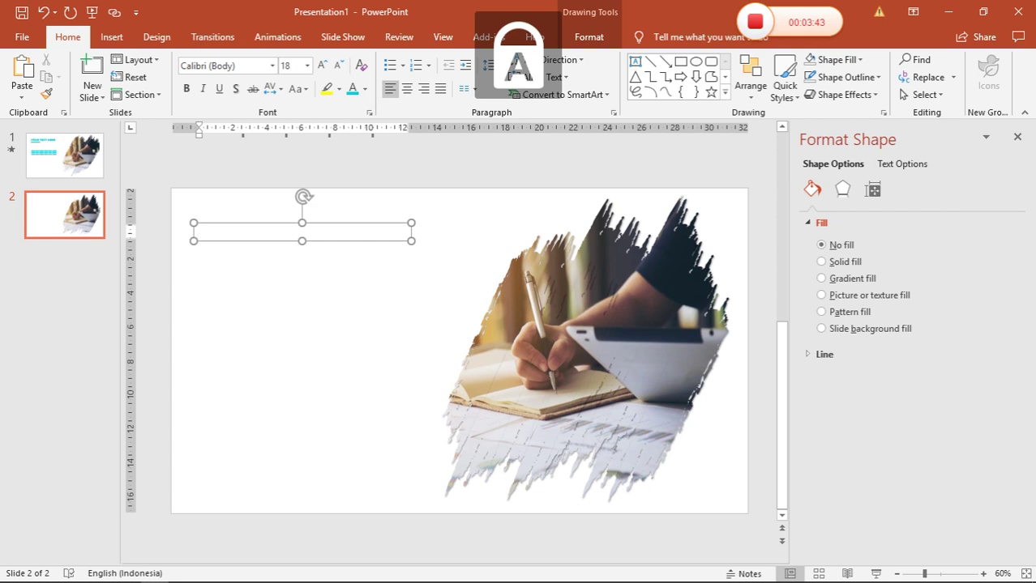
text(YP)
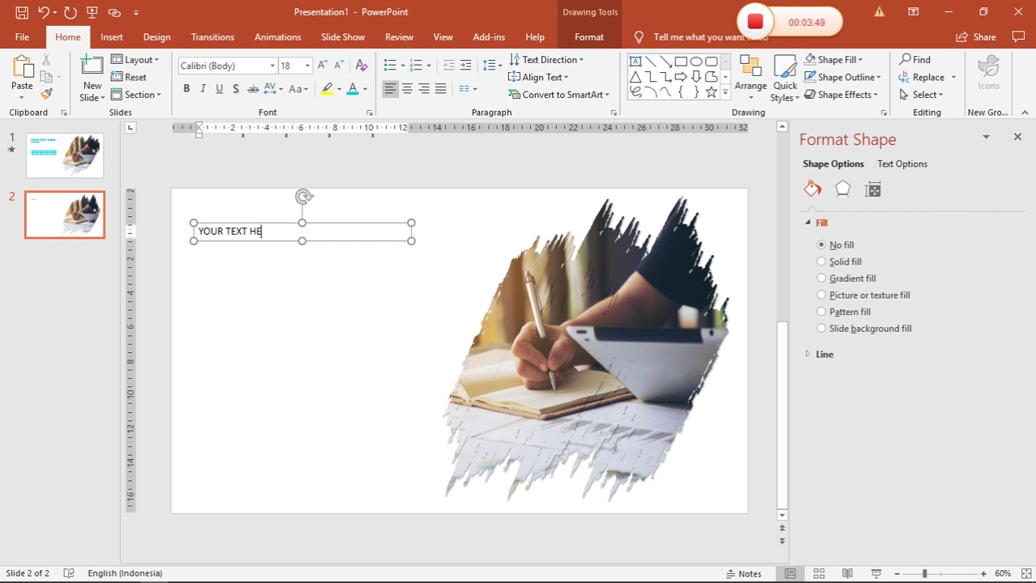
key(ctrl+a)
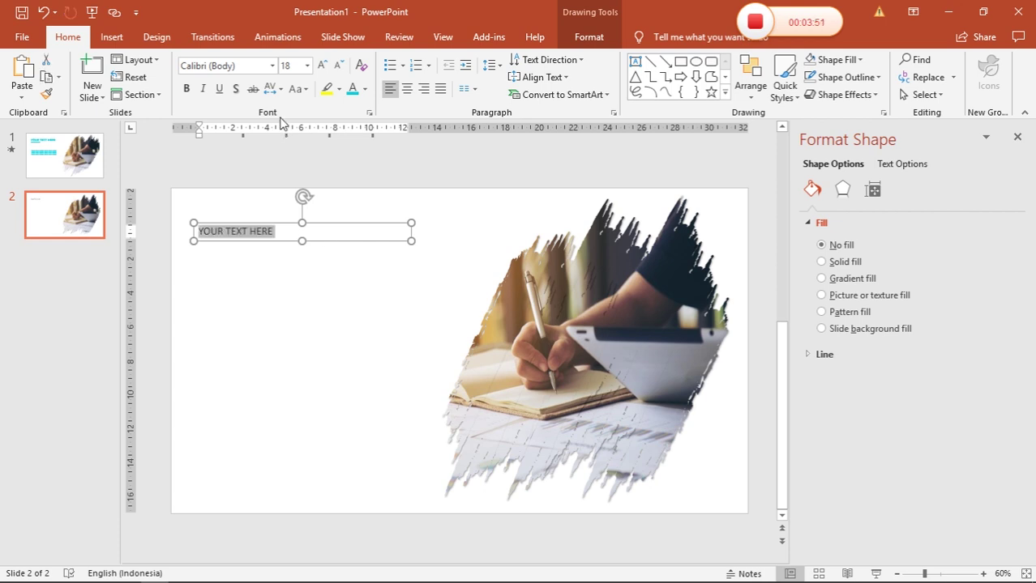
Step: Set the title font to Berlin Sans FB Demi and make it bold
click(273, 66)
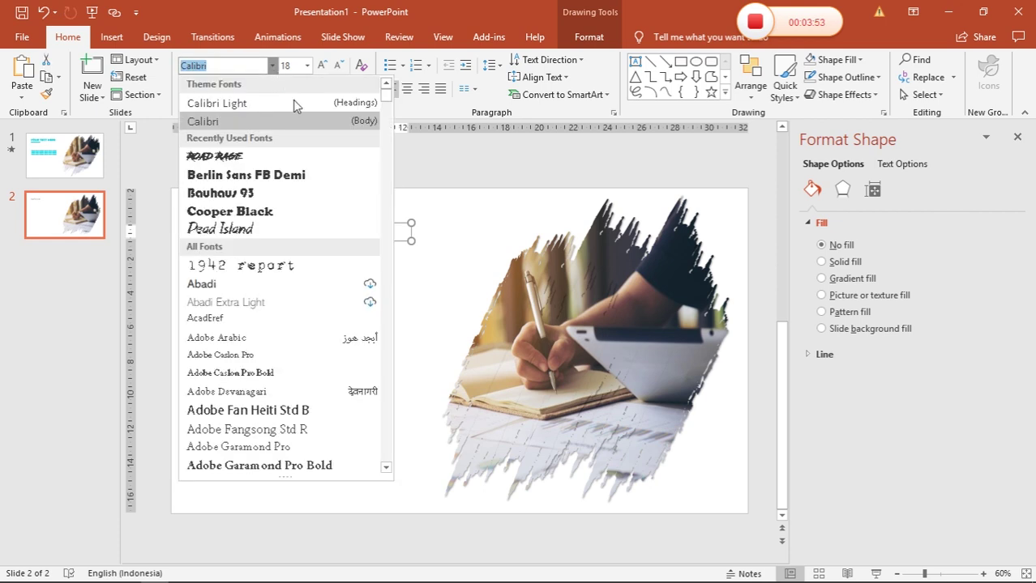
scroll(303, 321, down, 2)
scroll(307, 325, down, 2)
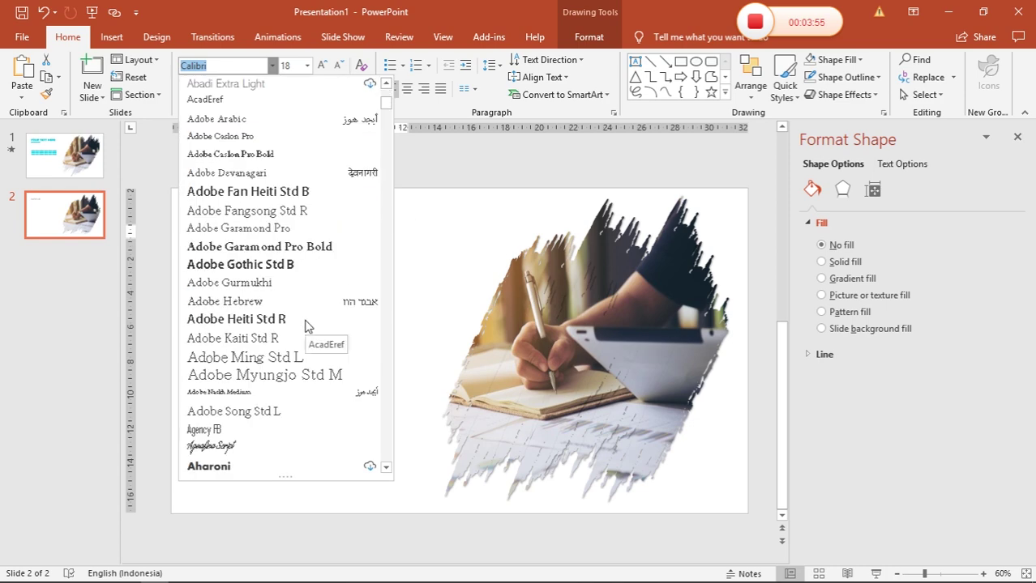
scroll(306, 324, down, 5)
scroll(305, 325, down, 5)
scroll(306, 325, down, 3)
scroll(306, 325, down, 1)
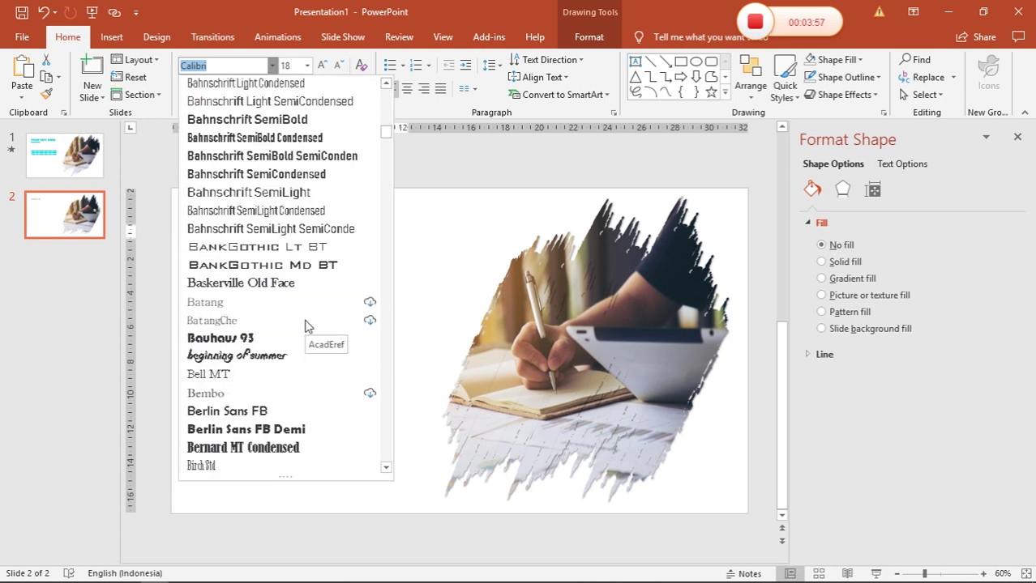
scroll(306, 325, down, 2)
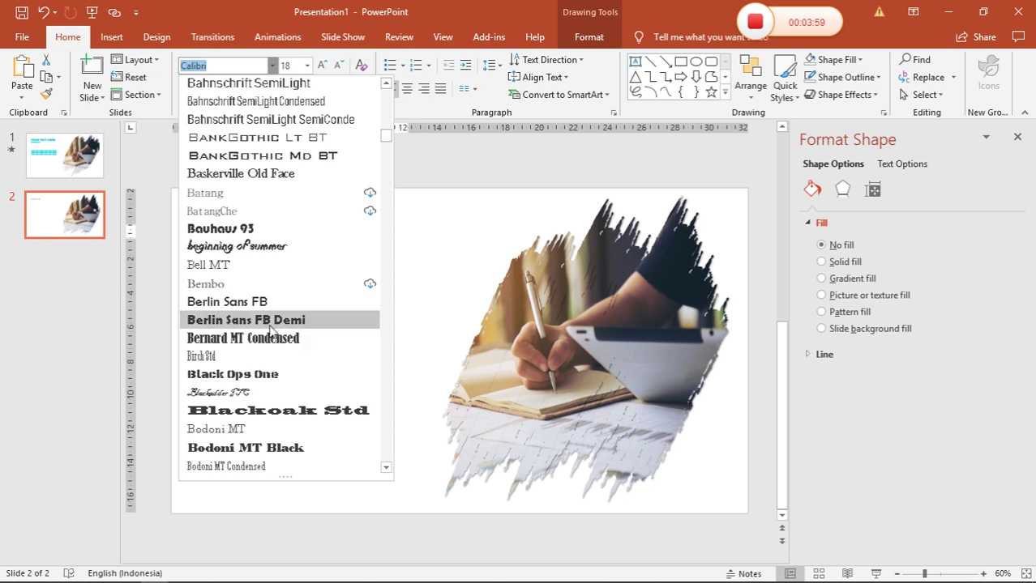
click(305, 325)
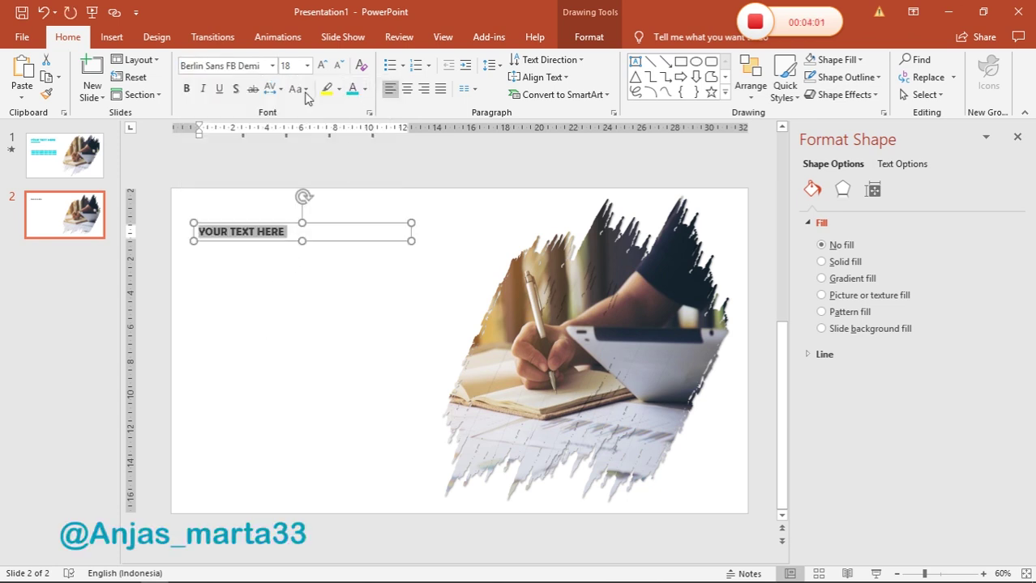
click(188, 89)
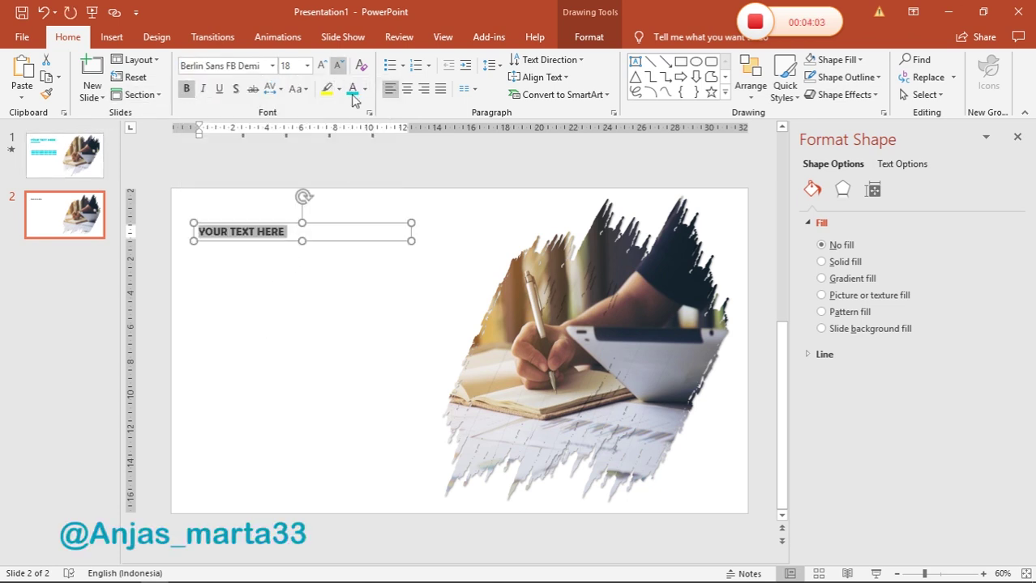
Step: Increase the title size to 40 and colour it light cyan
click(322, 64)
click(321, 65)
click(322, 65)
click(322, 65)
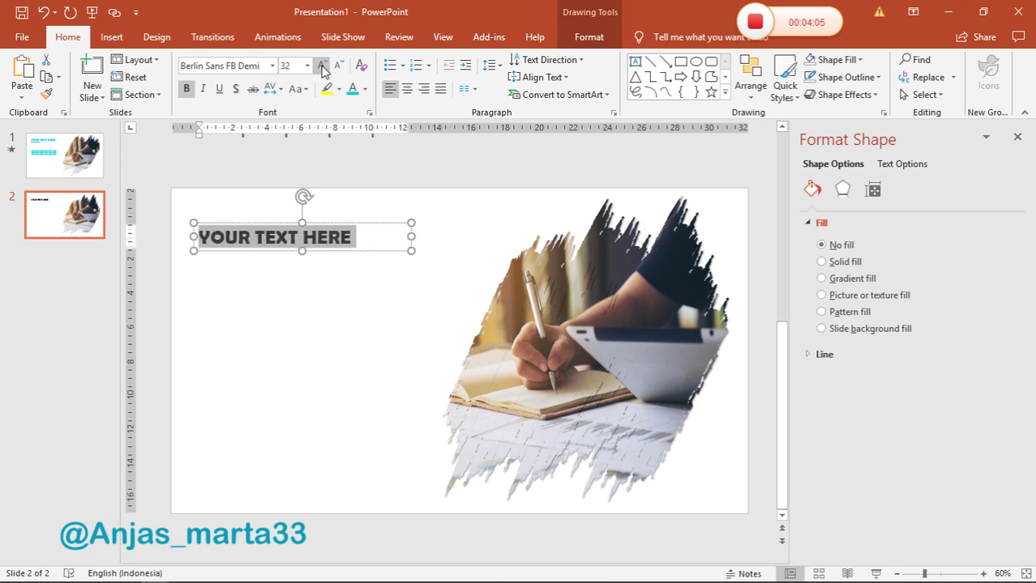
click(322, 65)
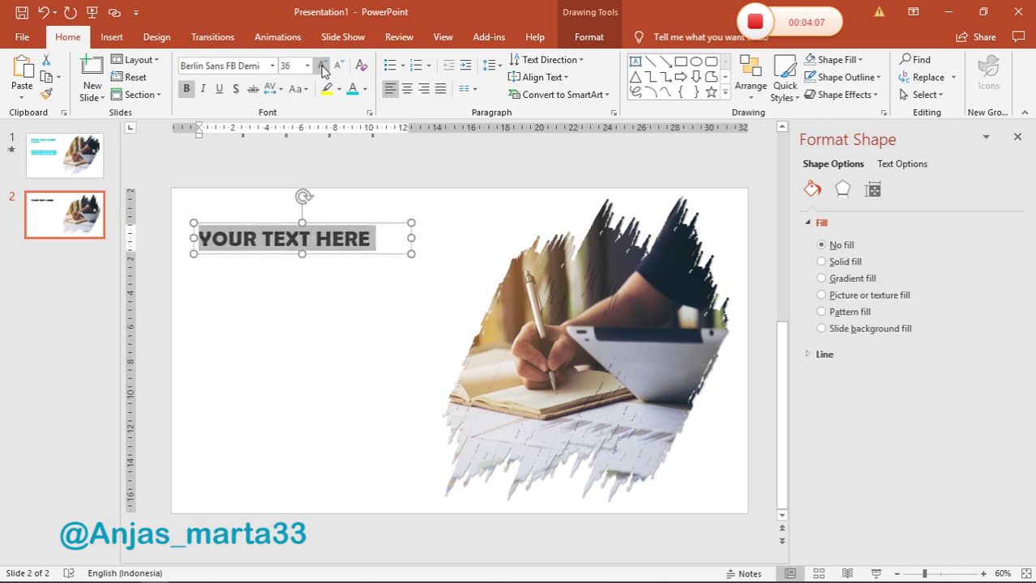
click(322, 65)
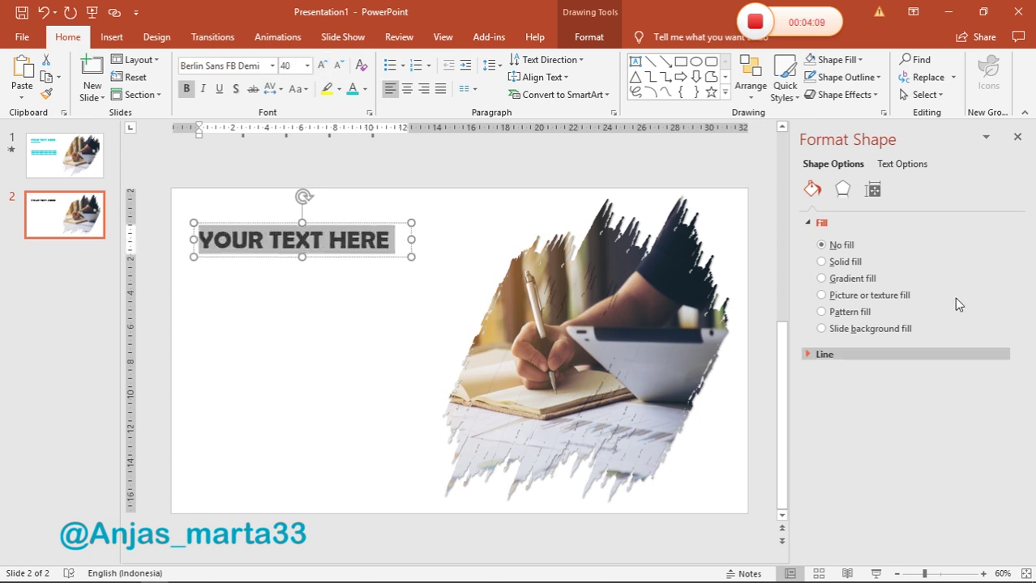
click(365, 90)
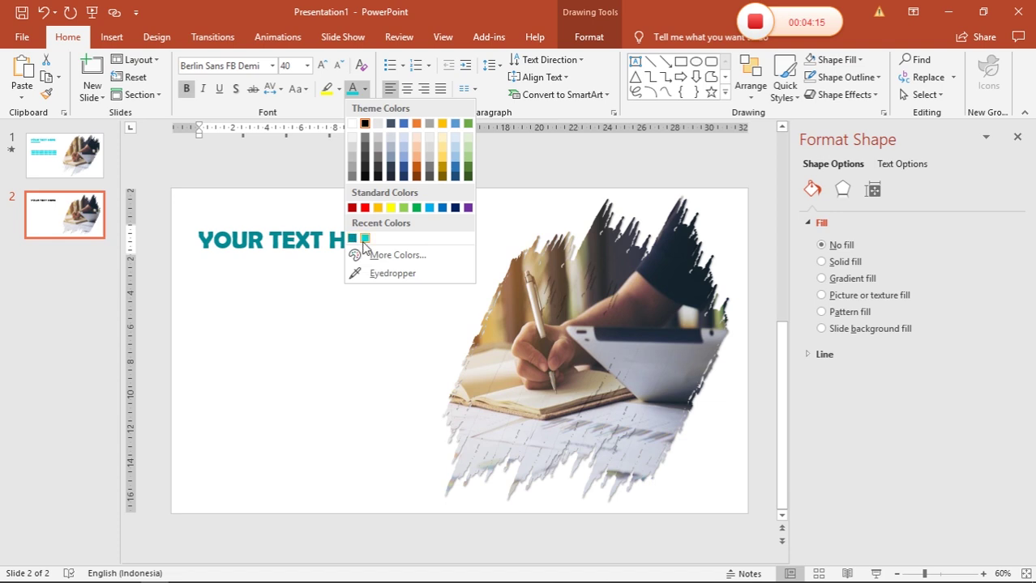
click(365, 241)
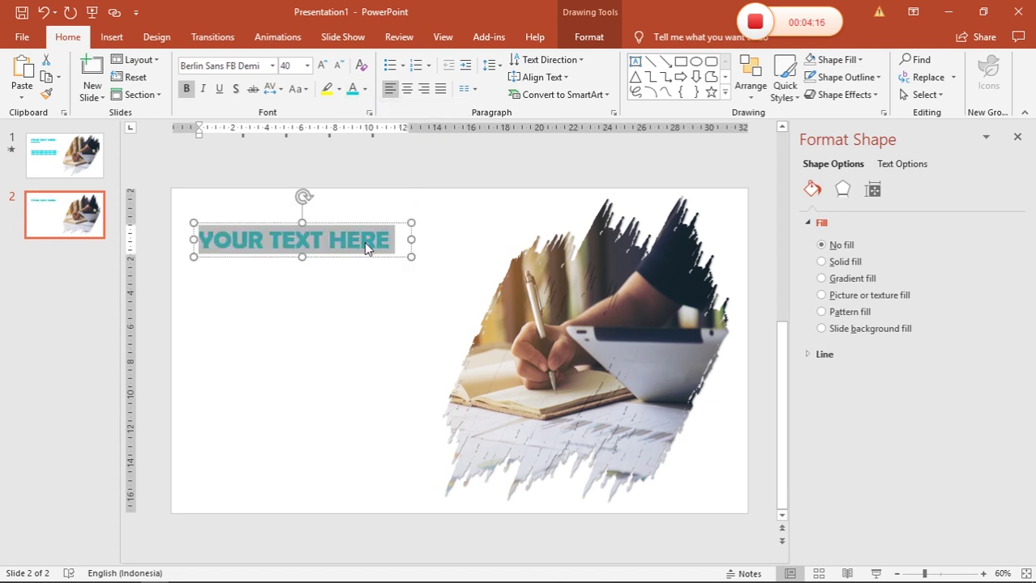
click(260, 298)
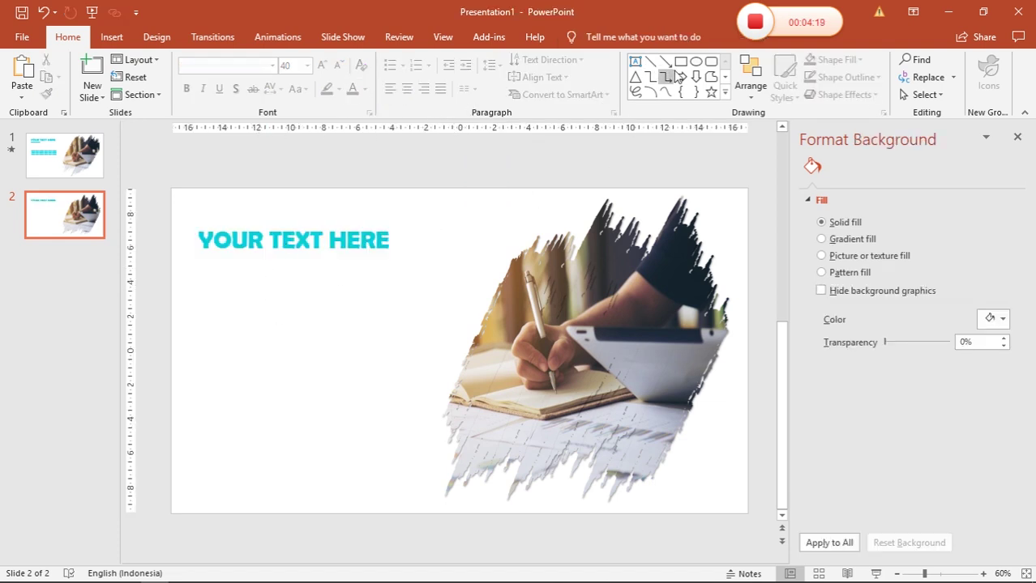
Step: Draw a thin 0.13 × 5.01 cm rectangle under the title and fill it teal
click(114, 38)
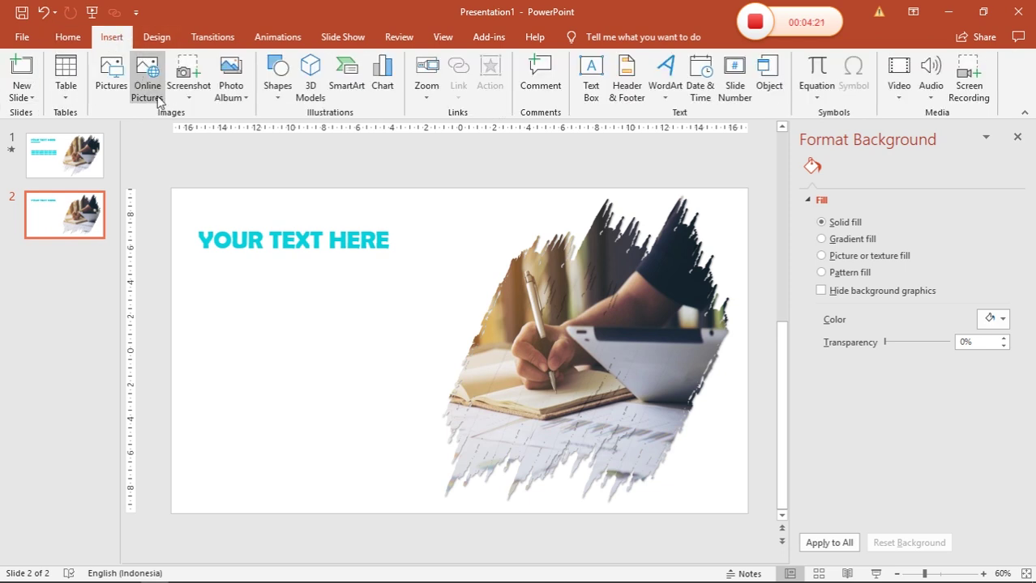
click(277, 87)
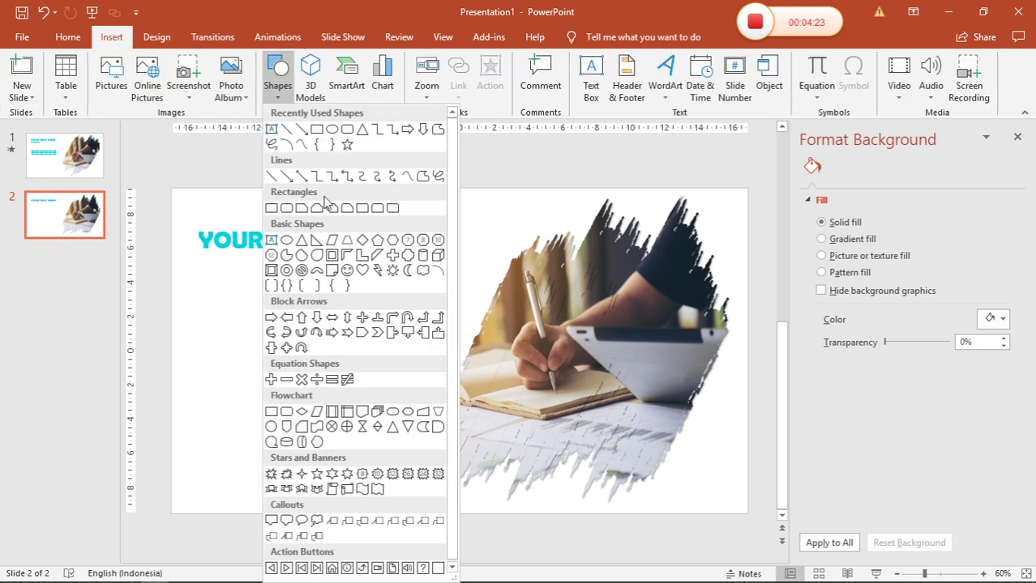
click(347, 145)
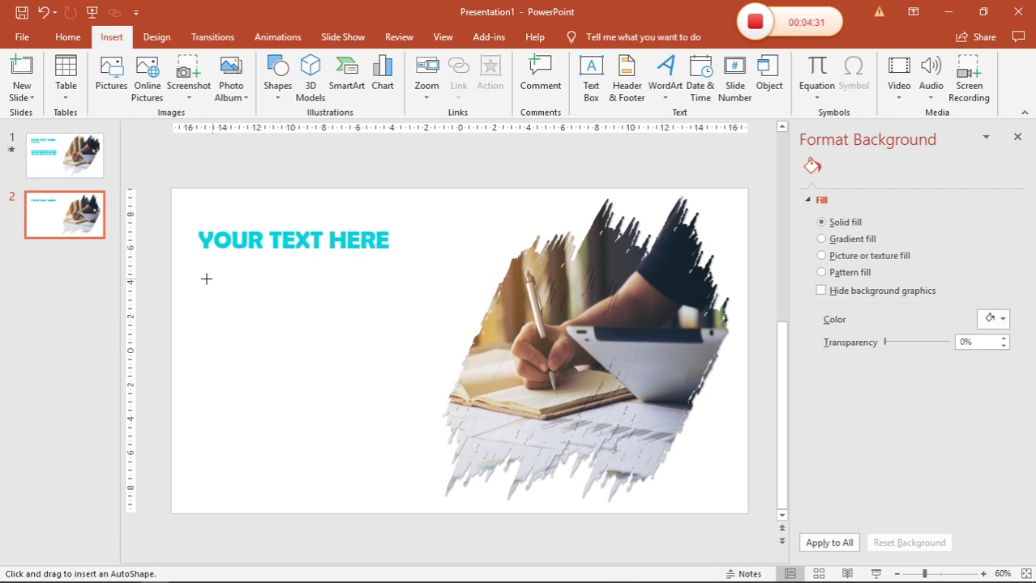
drag(199, 256, 282, 259)
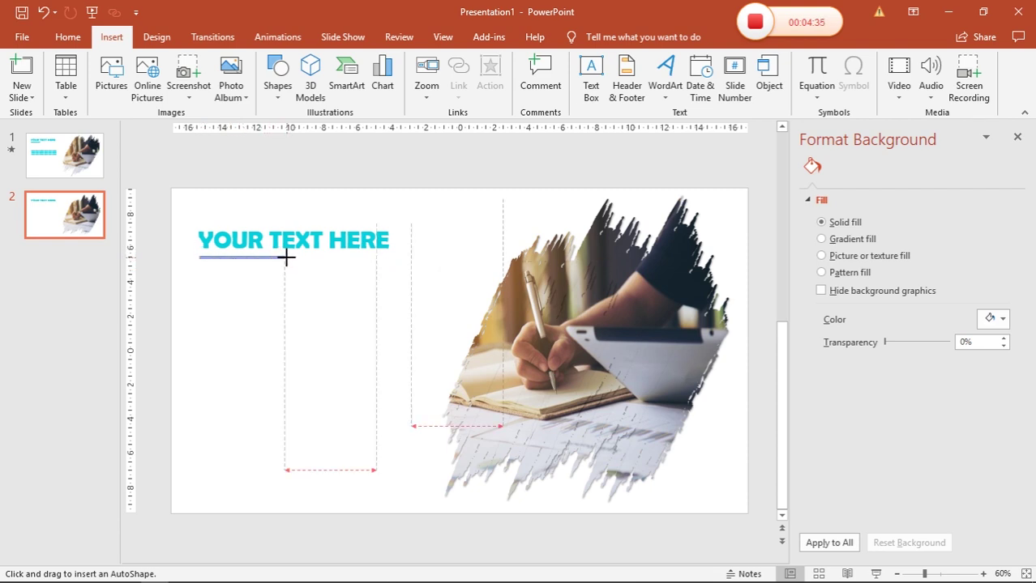
drag(290, 259, 285, 258)
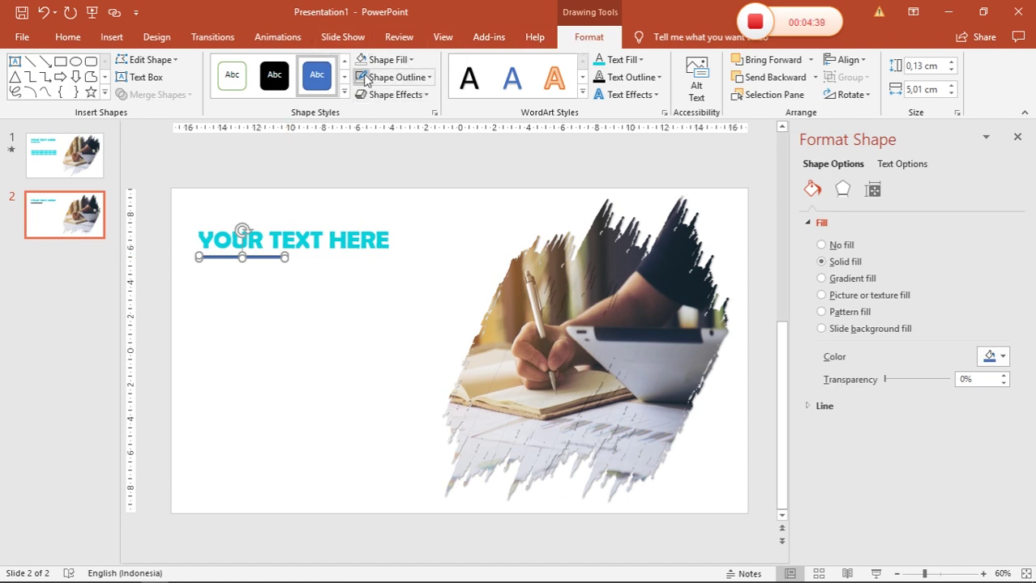
click(389, 60)
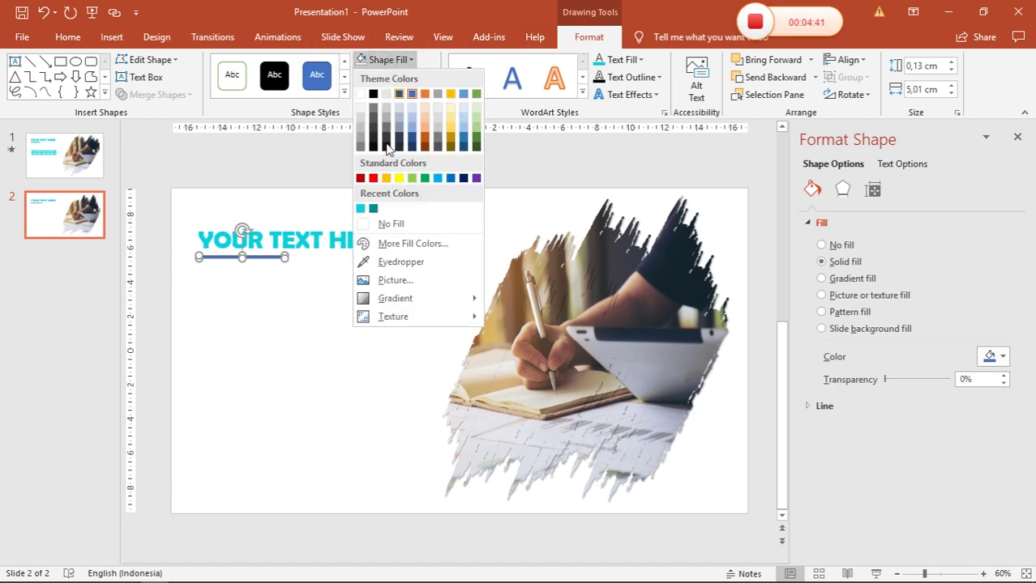
click(373, 208)
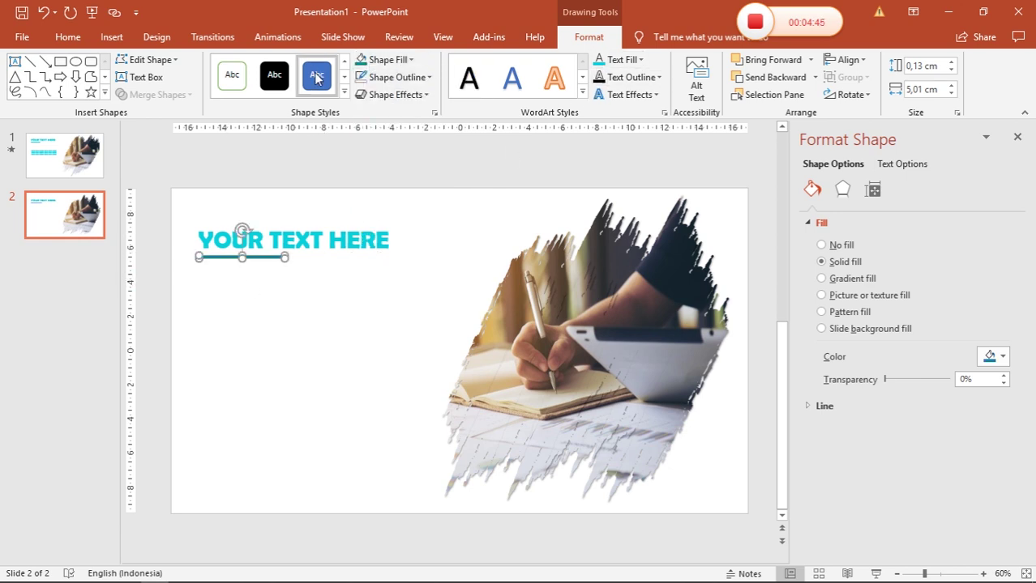
Step: Add a body text box below the underline holding three lines of YOUR TEXT HERE
click(15, 61)
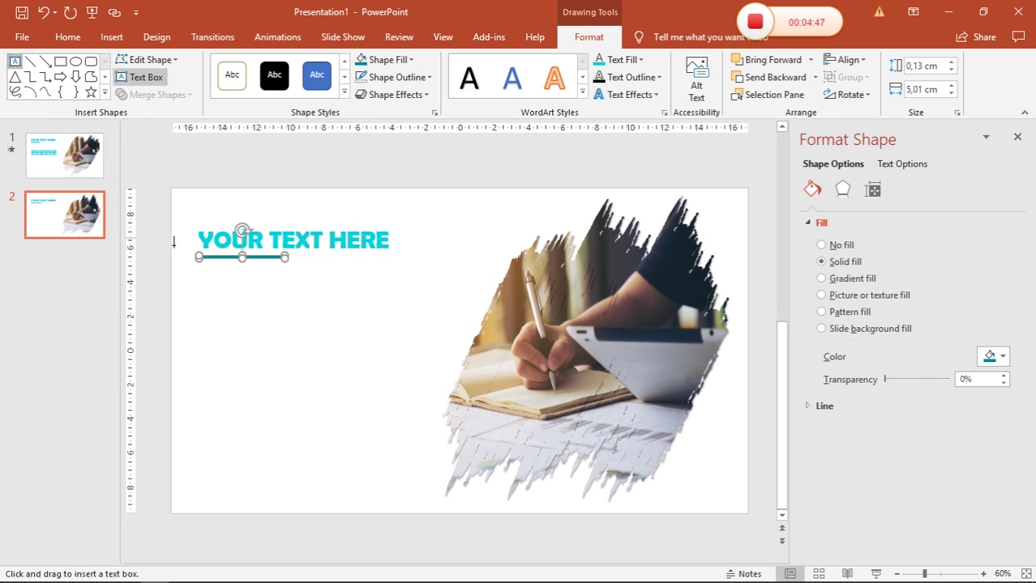
drag(199, 281, 389, 366)
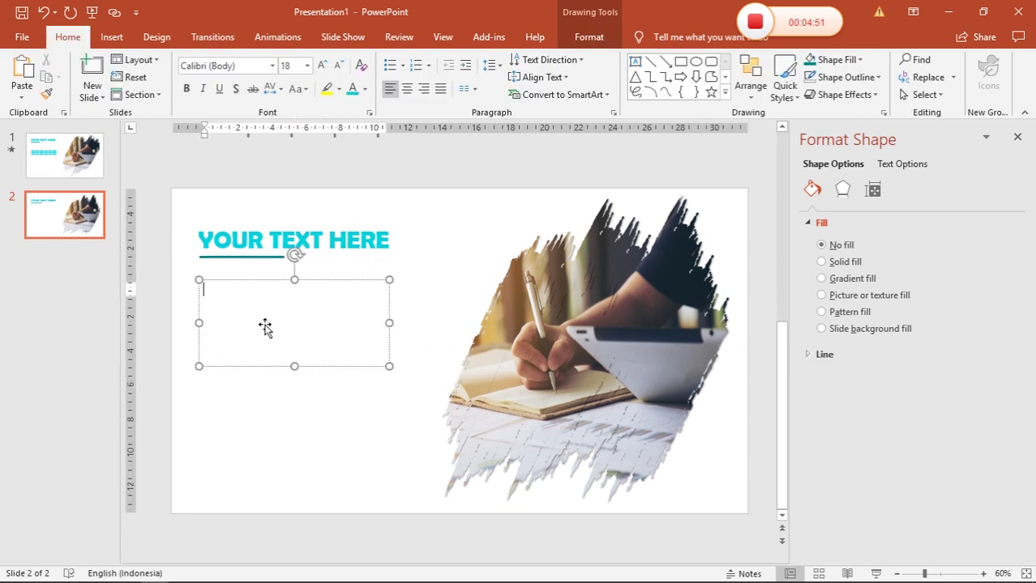
text(YOUR TEXT HERE)
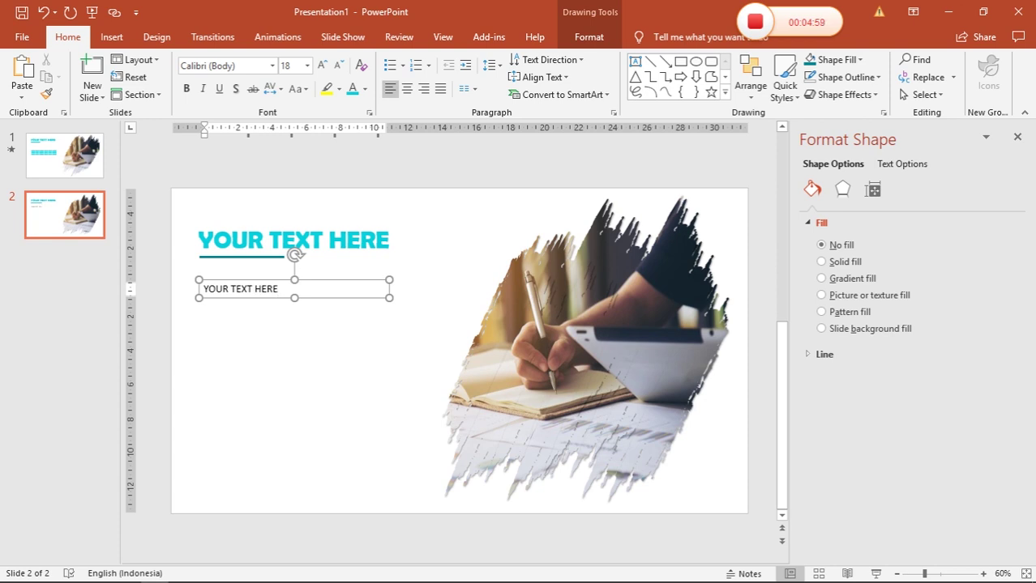
click(281, 291)
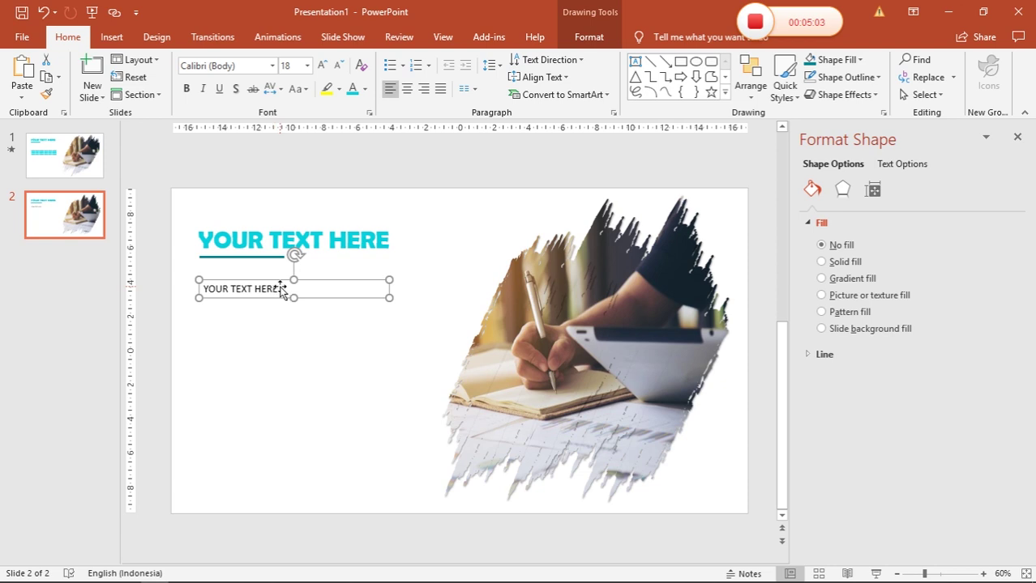
drag(279, 289, 206, 289)
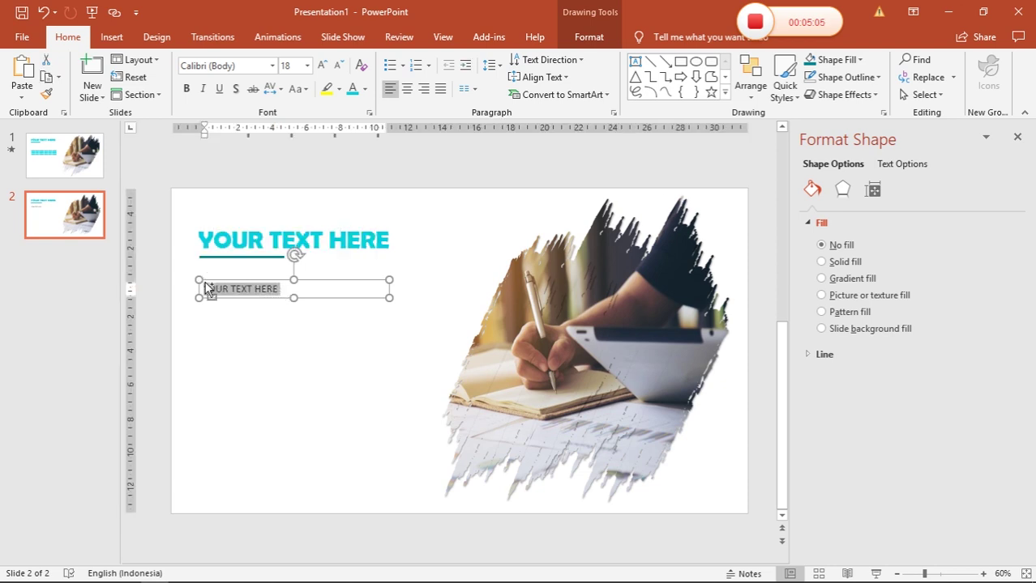
click(209, 289)
click(287, 293)
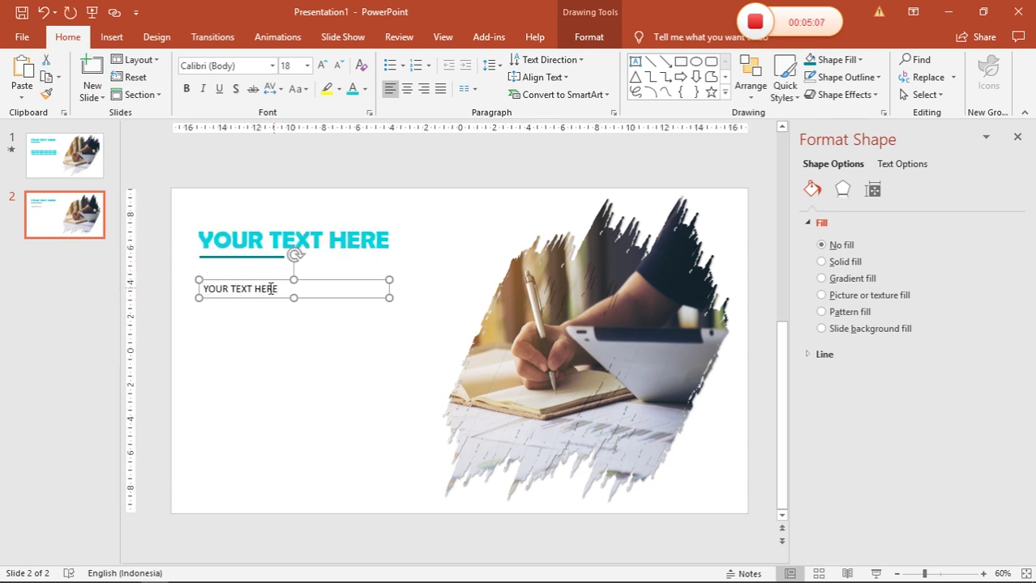
click(274, 289)
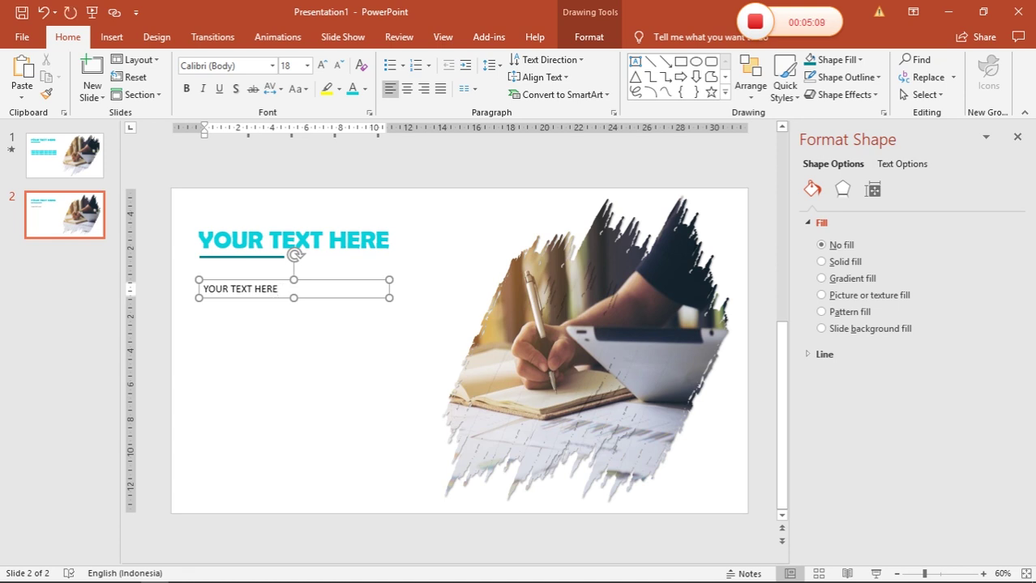
text(YOUR TEXT HERE)
text(YOUR TEXT HERE)
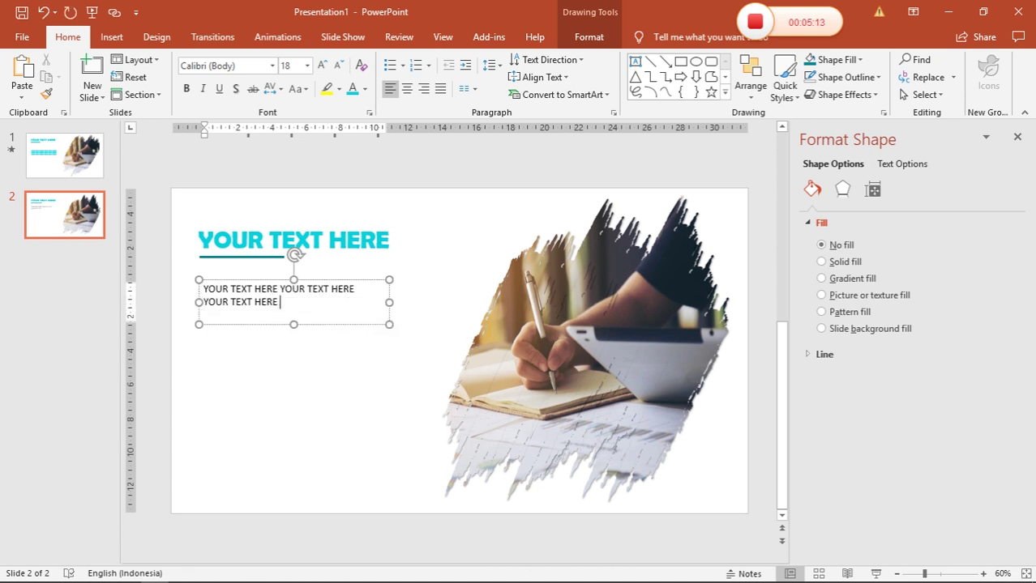
text(YOUR TEXT HERE)
text(YOUR TEXT HERE)
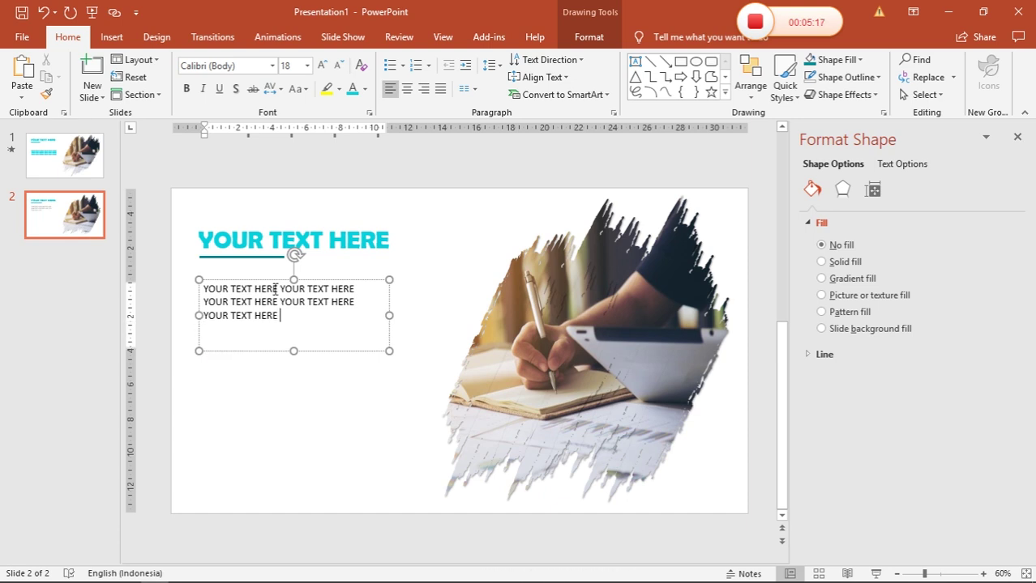
text(YOUR TEXT HERE)
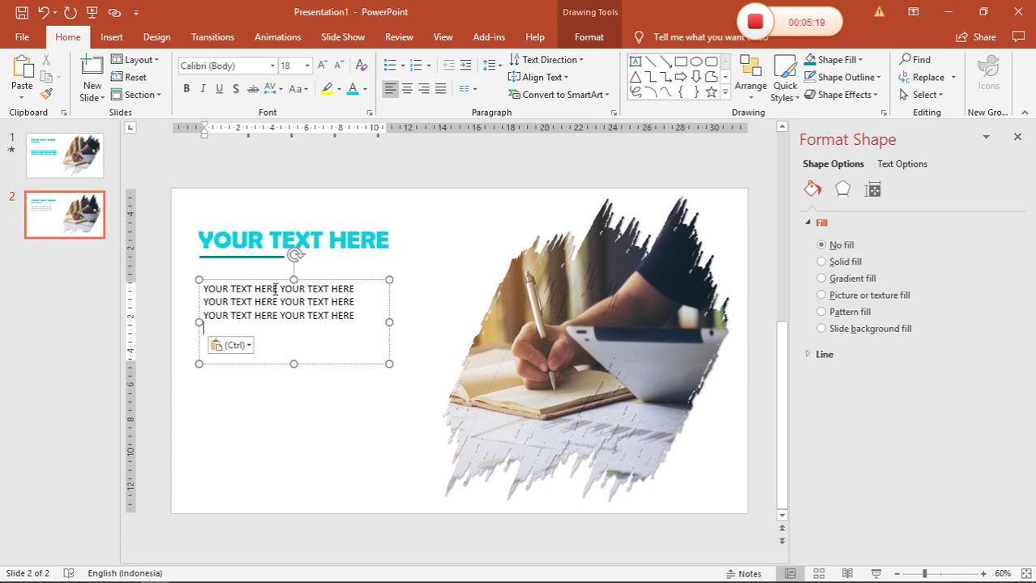
Step: Colour all the body text with the recent teal and move the box lower
key(ctrl+a)
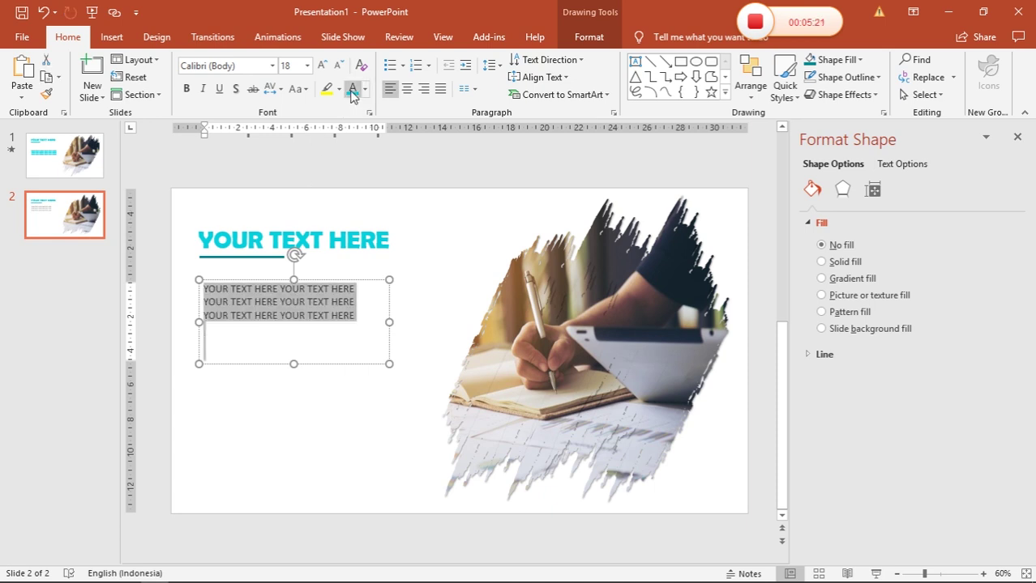
click(353, 89)
click(365, 89)
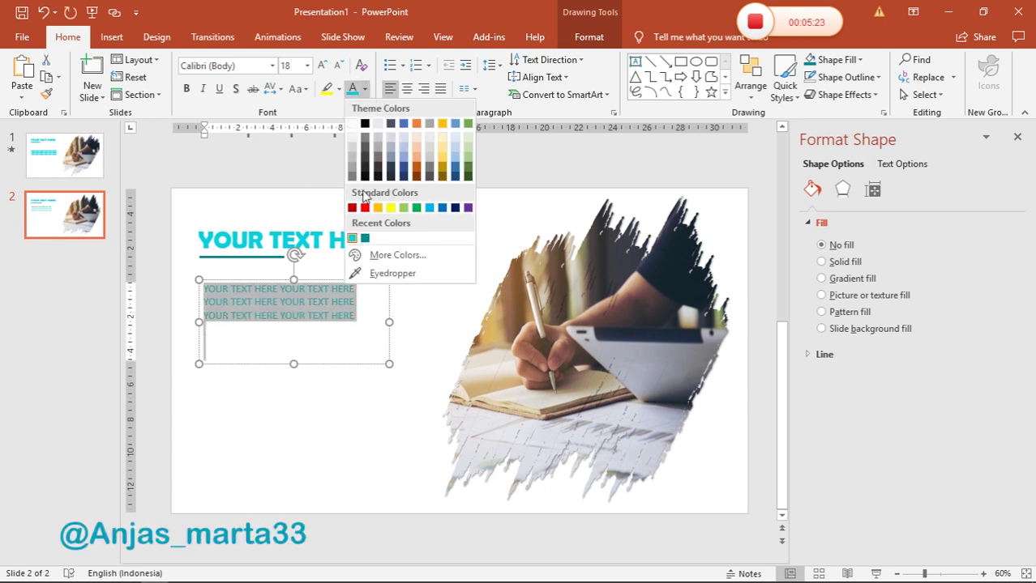
click(358, 235)
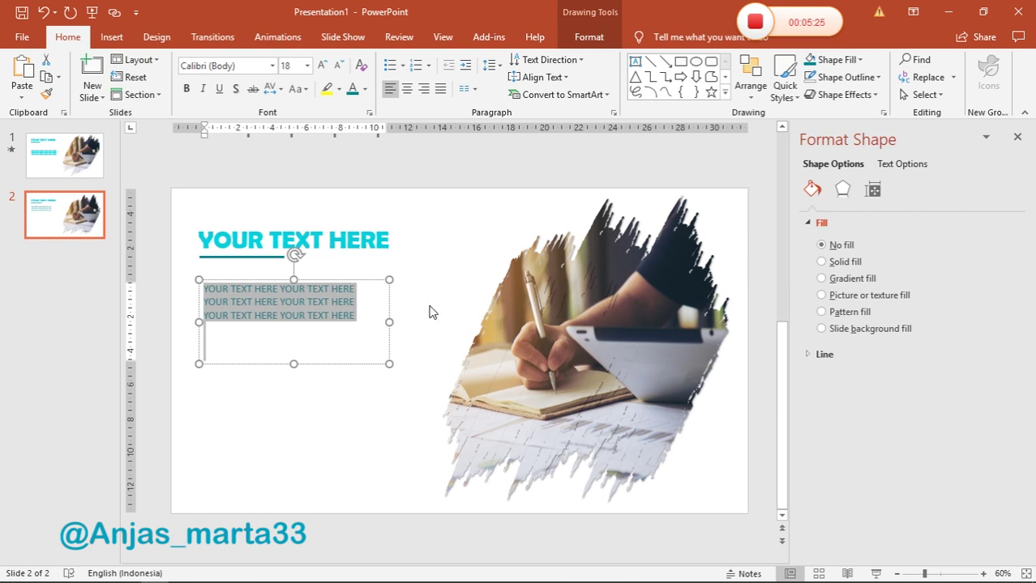
mouse_move(282, 282)
mouse_down()
mouse_move(276, 356)
mouse_move(280, 321)
mouse_up()
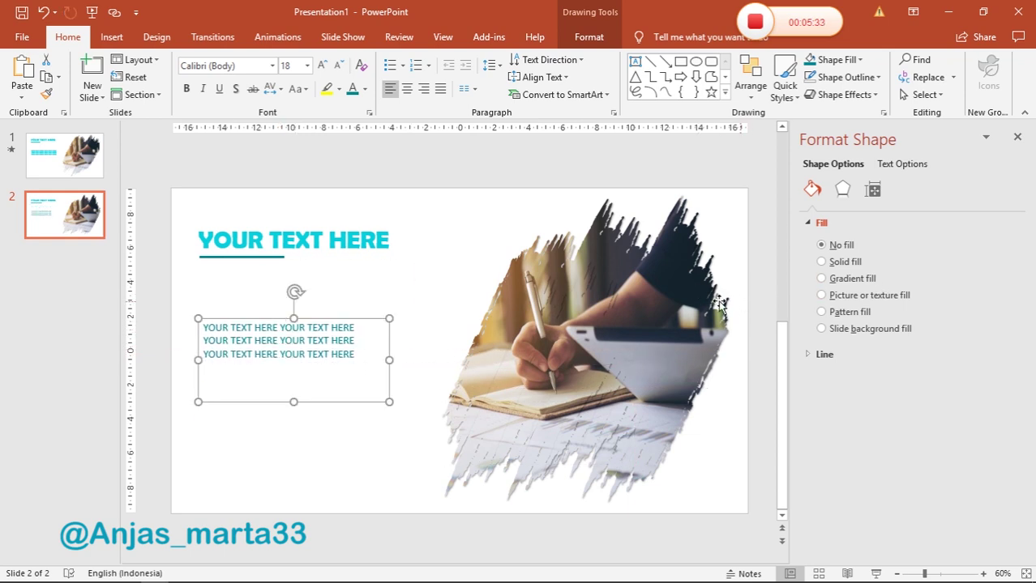
Step: Apply the Whip entrance animation to the cyan title
click(300, 245)
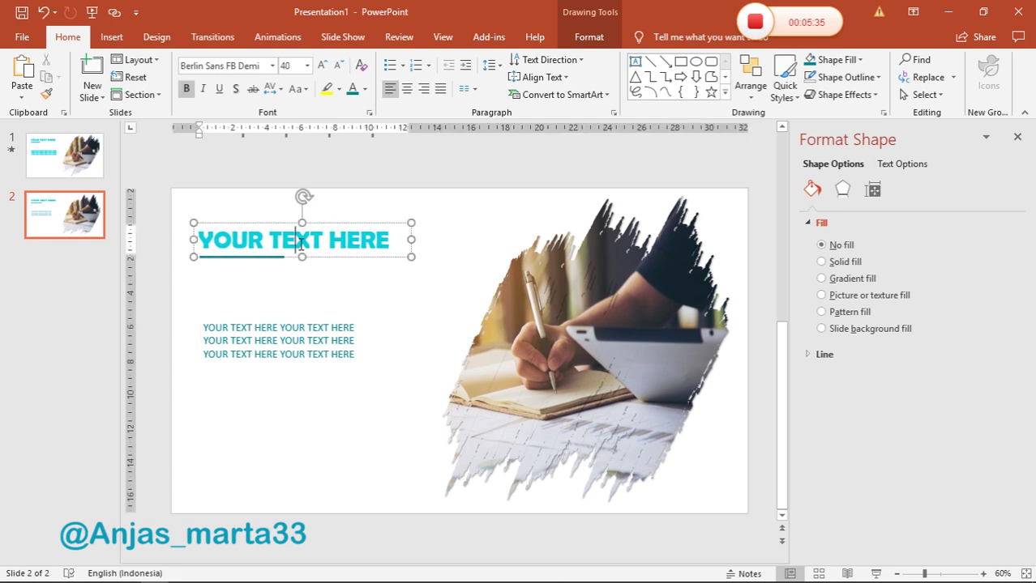
click(274, 37)
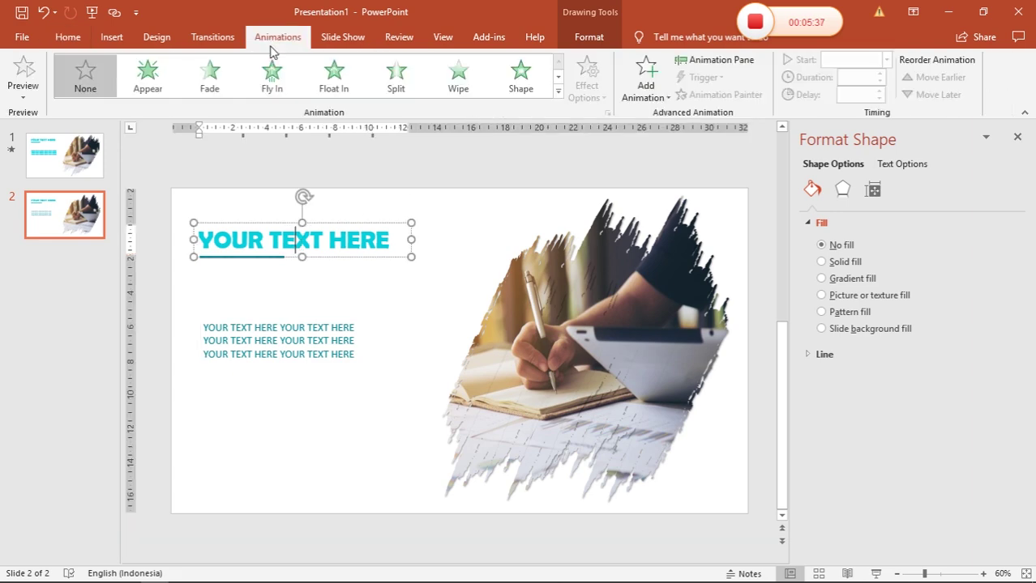
click(558, 91)
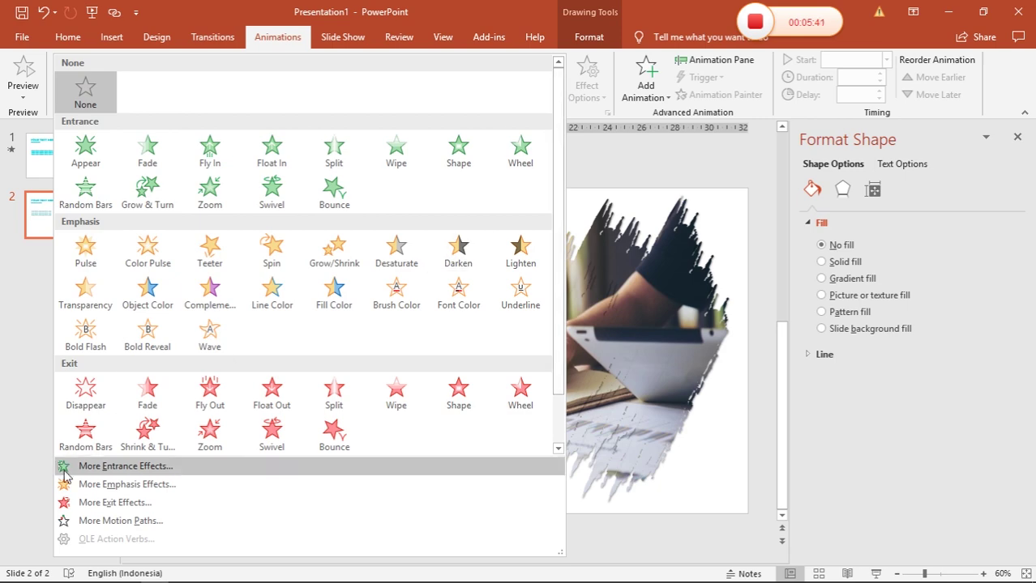
click(89, 467)
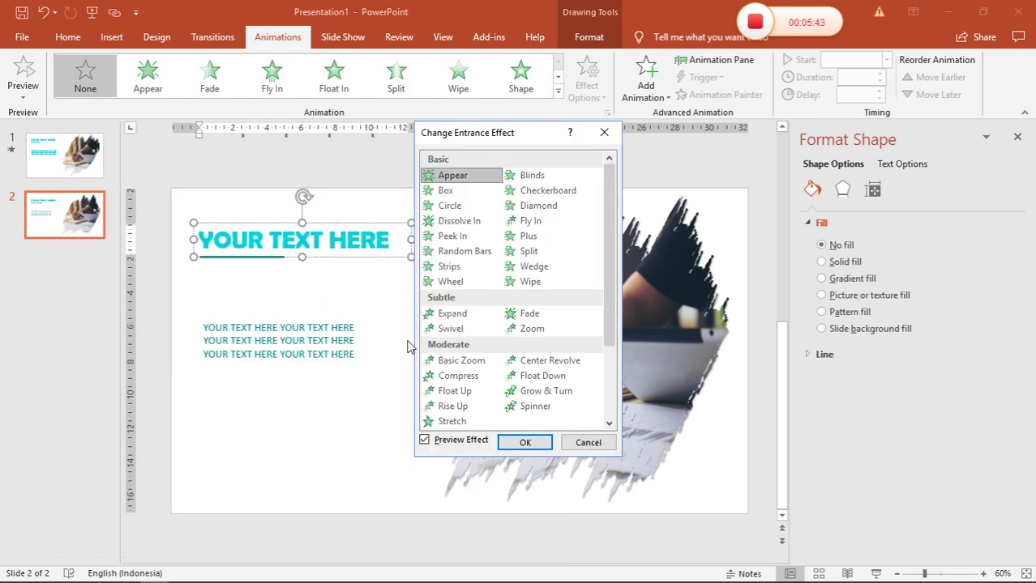
scroll(450, 368, down, 1)
scroll(448, 379, down, 2)
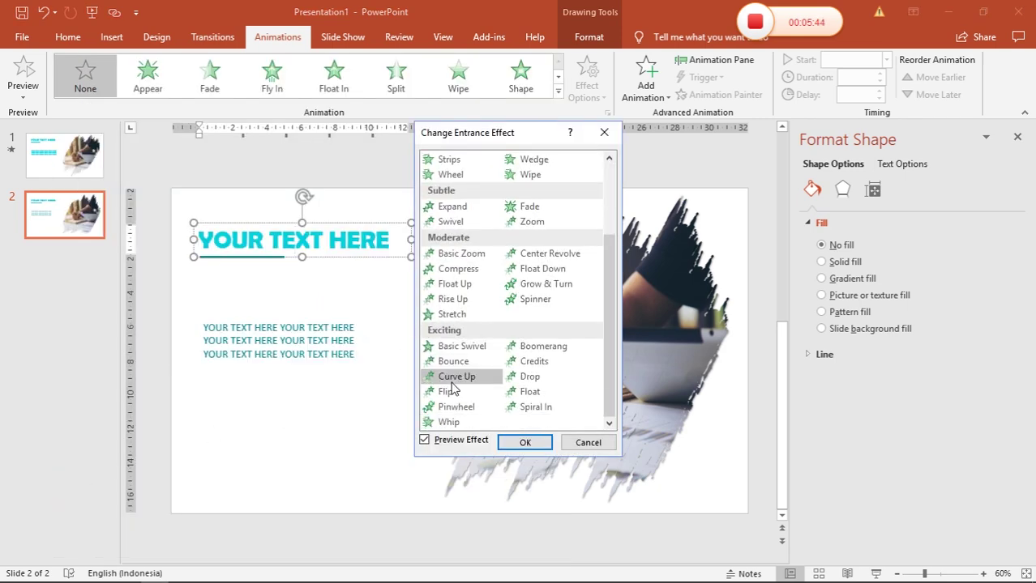
click(449, 424)
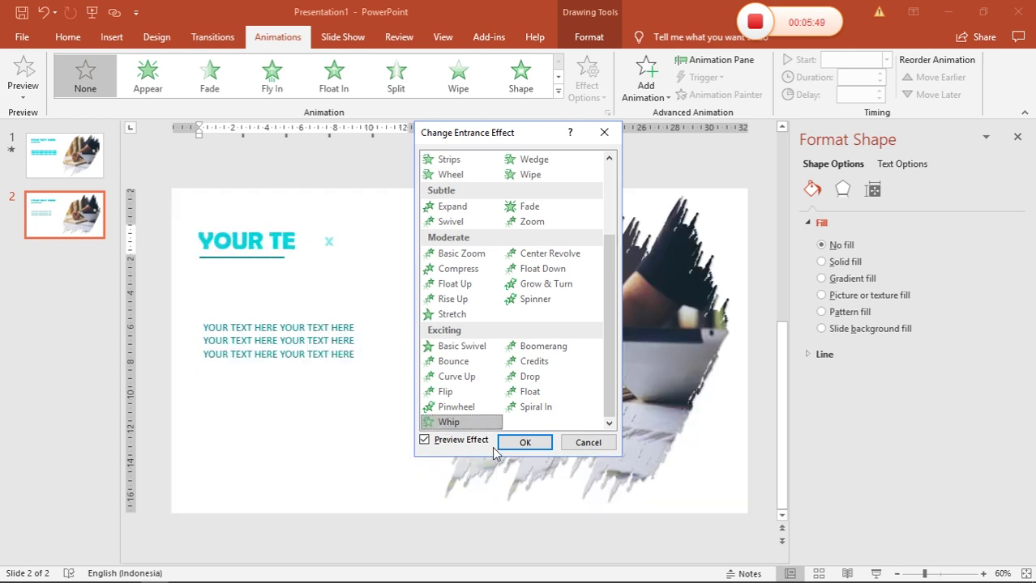
click(525, 442)
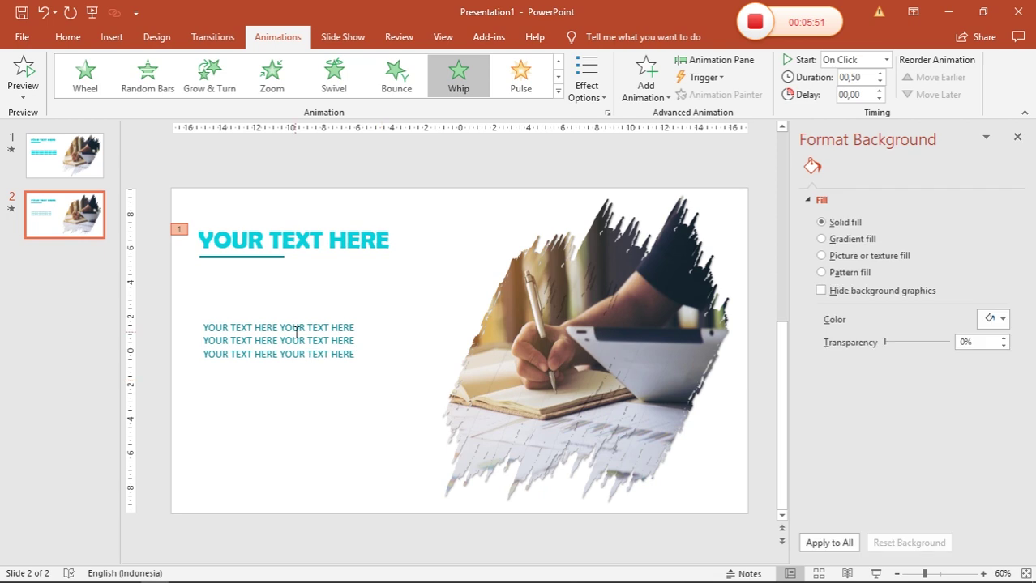
Step: Apply the same Whip entrance animation to the teal body text box
click(296, 332)
click(558, 91)
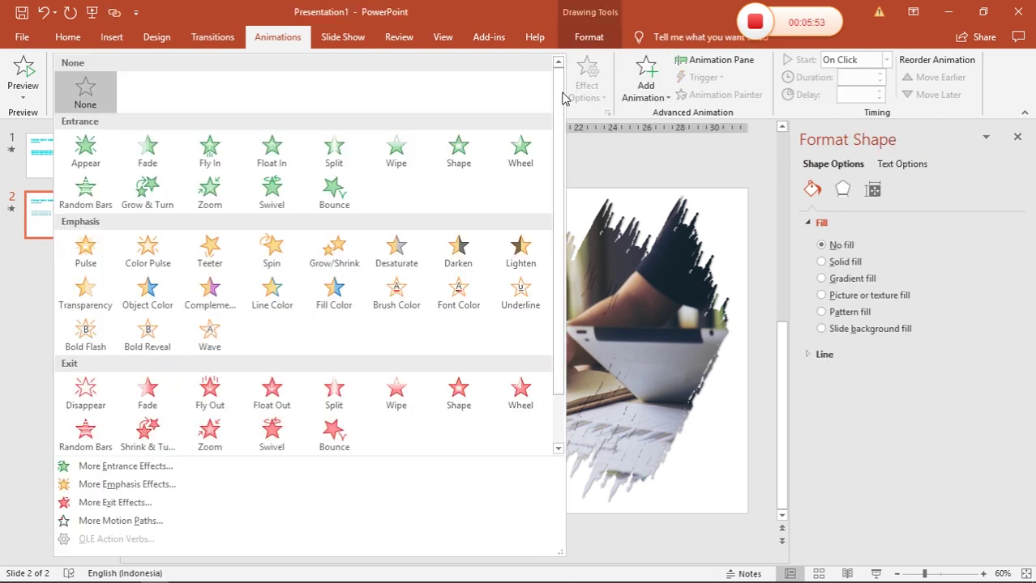
click(110, 470)
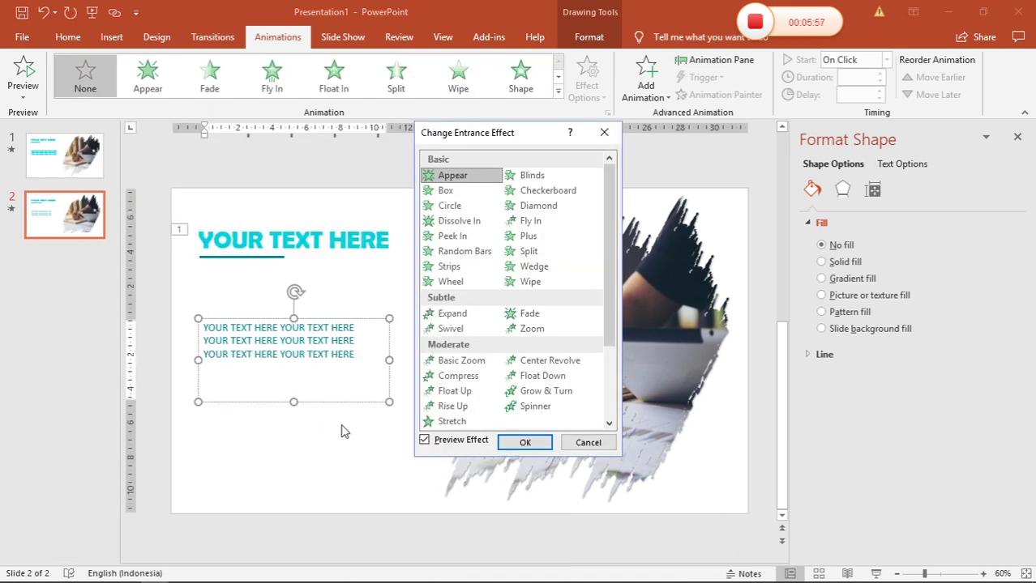
scroll(466, 420, down, 2)
click(460, 423)
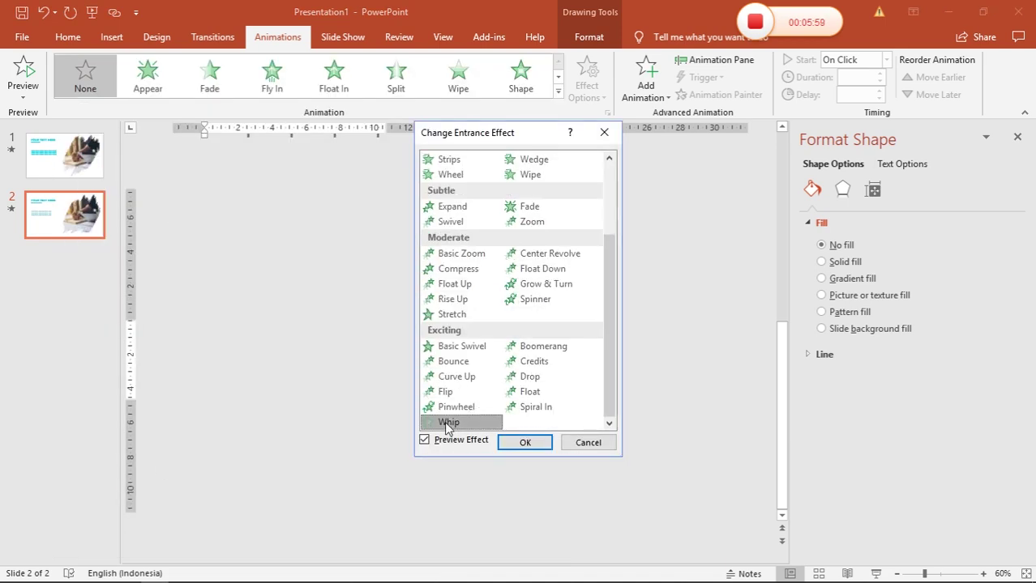
click(523, 444)
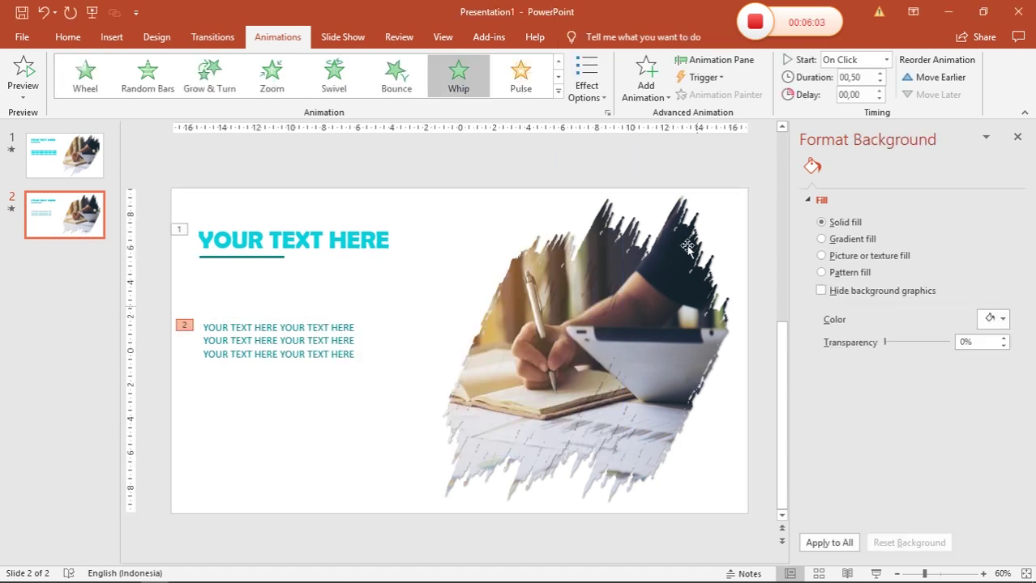
Step: In the Animation Pane, set both title and body animations to start With Previous
click(714, 60)
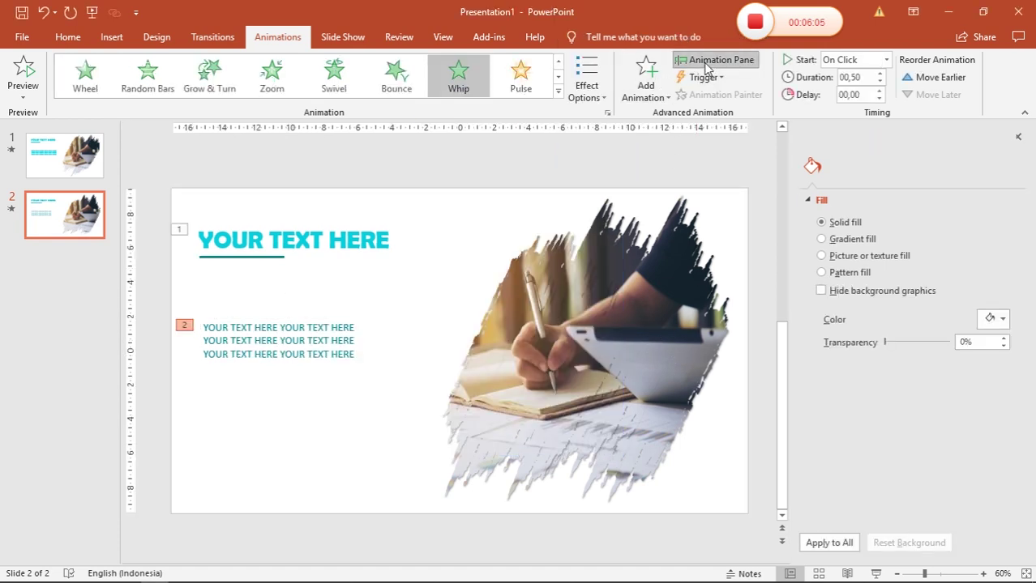
click(1017, 137)
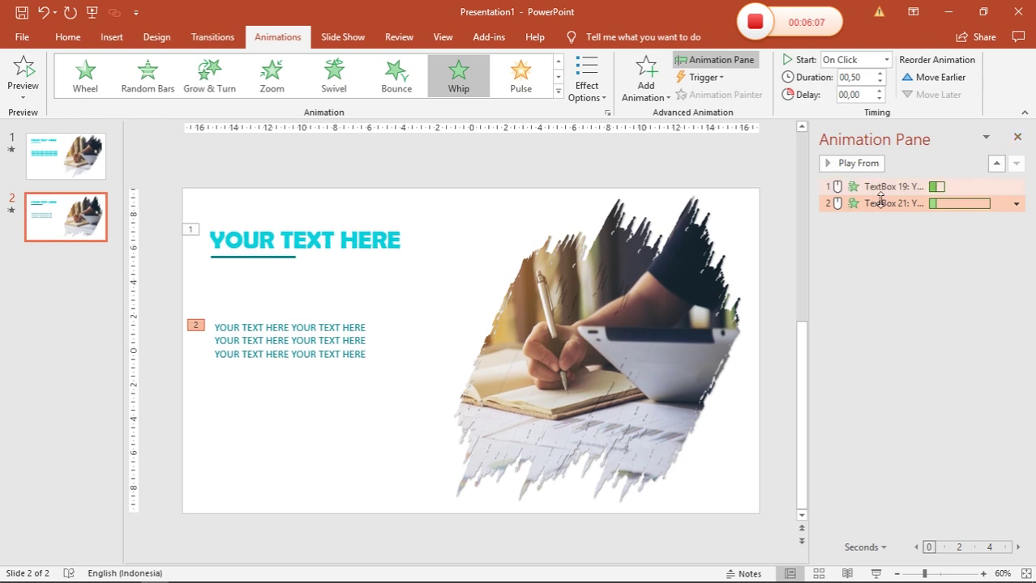
click(874, 185)
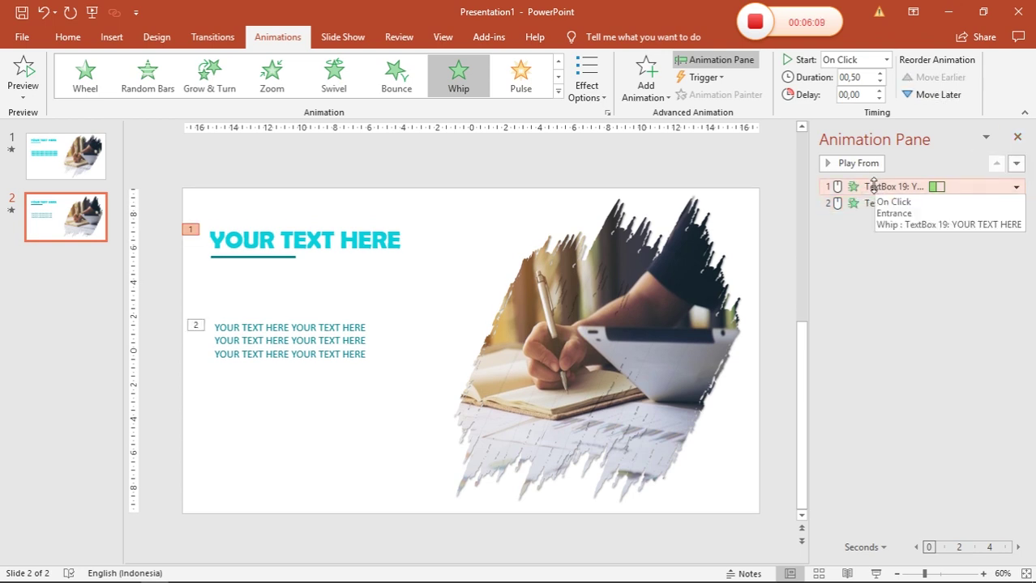
click(886, 59)
click(859, 90)
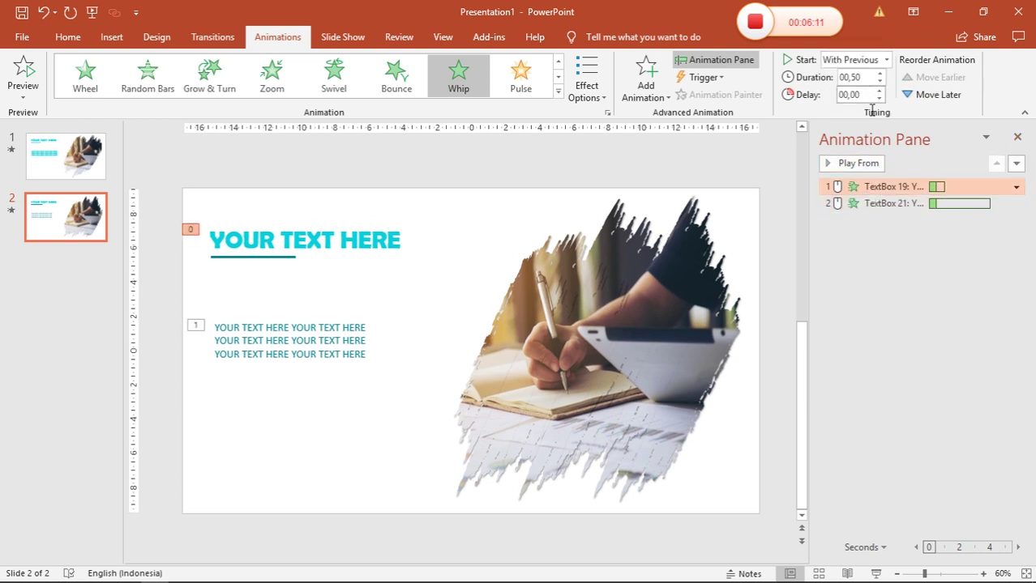
click(873, 204)
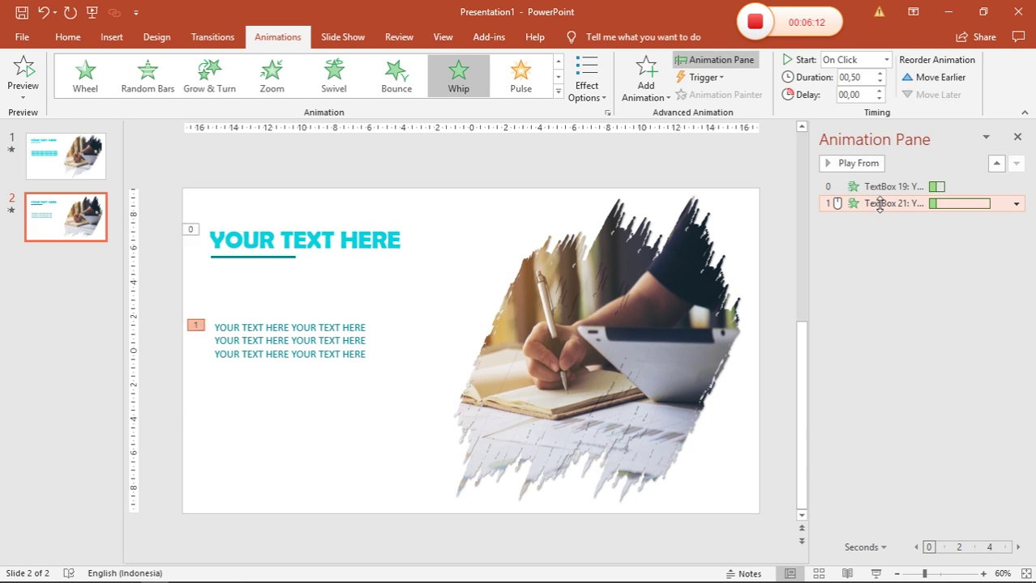
click(869, 63)
click(861, 89)
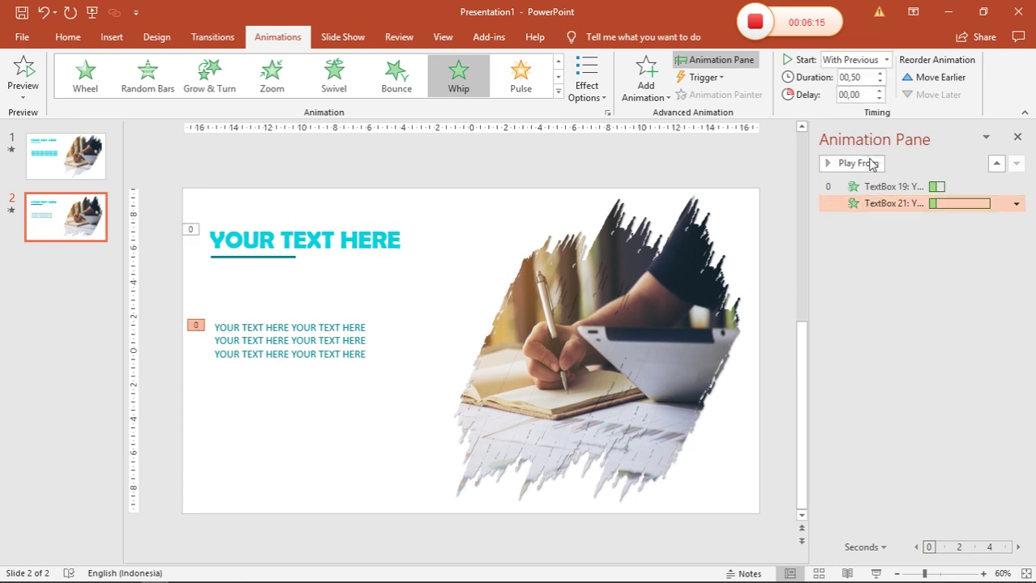
Step: Set both animations to By Paragraph, delay the body by 00,25 s, and preview
click(879, 187)
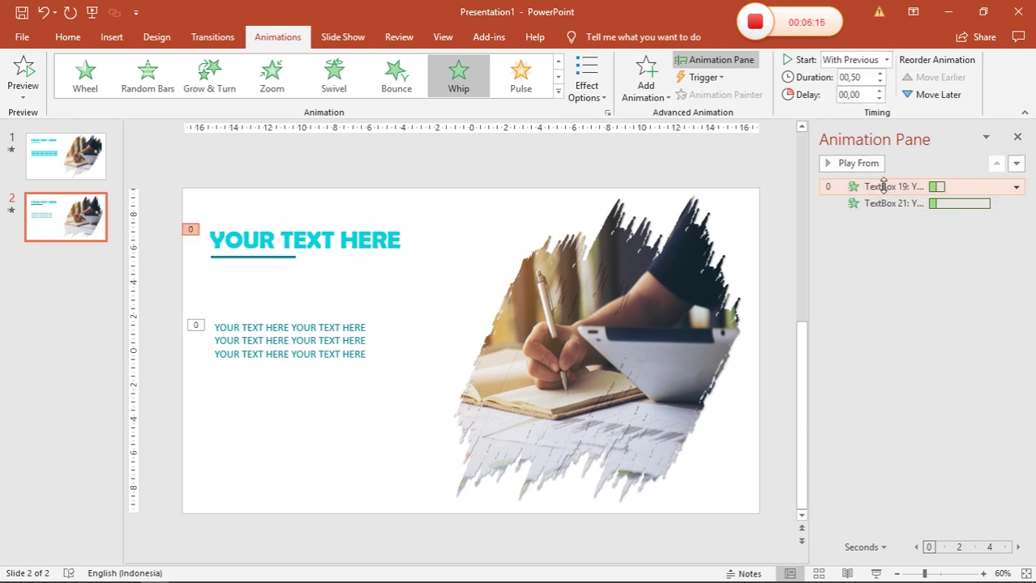
click(589, 87)
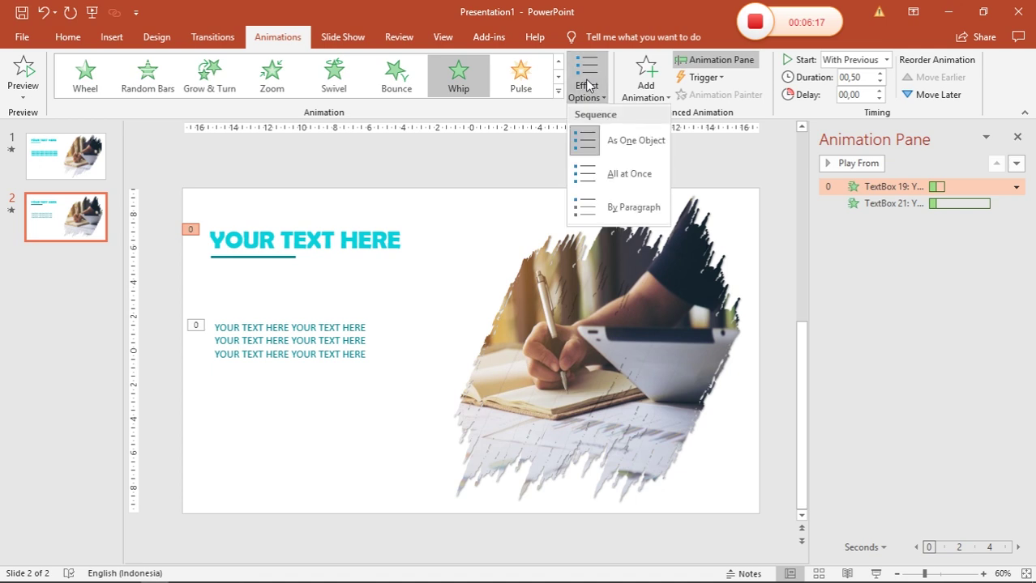
click(633, 207)
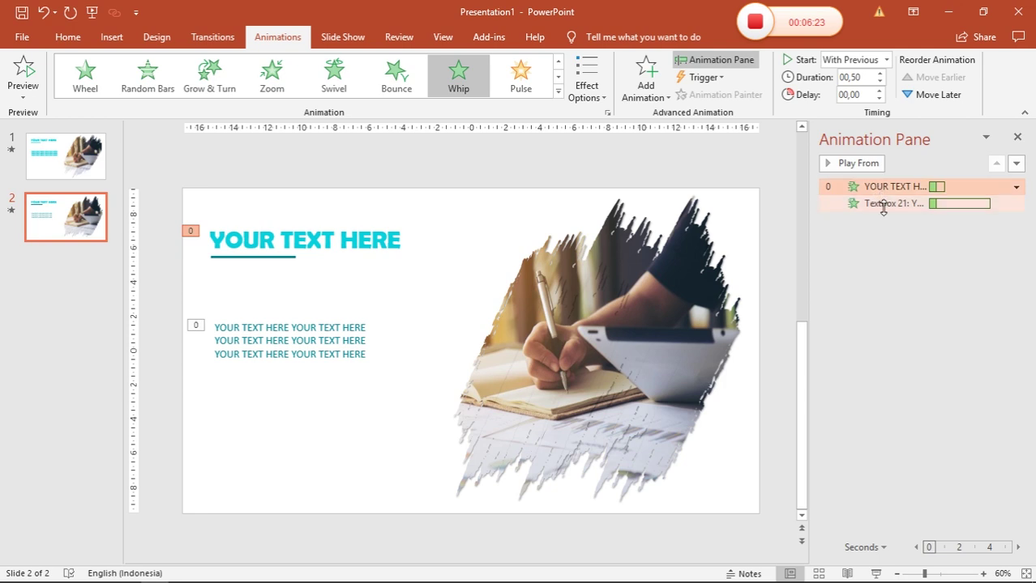
click(883, 204)
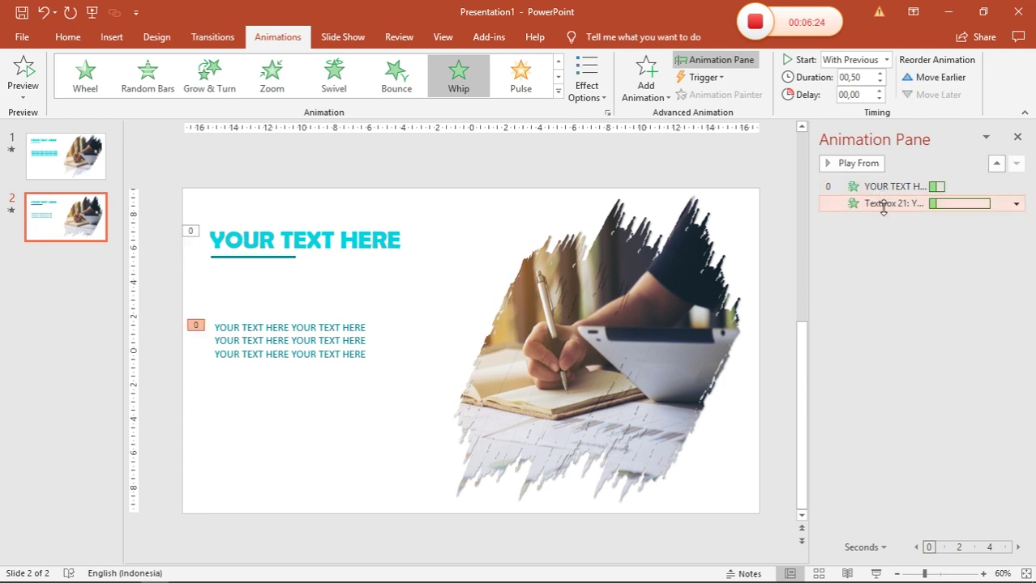
click(585, 88)
click(626, 207)
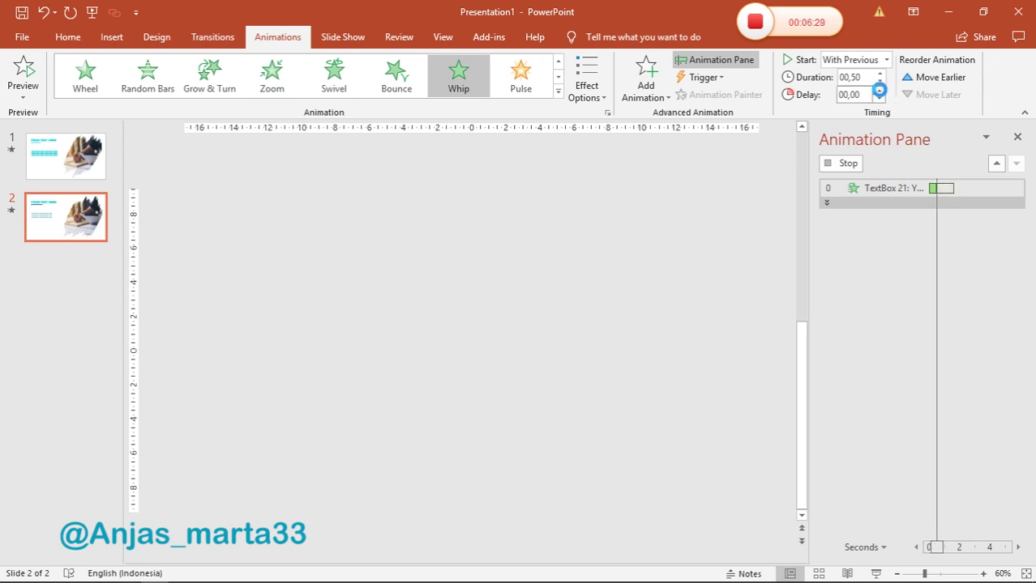
click(880, 90)
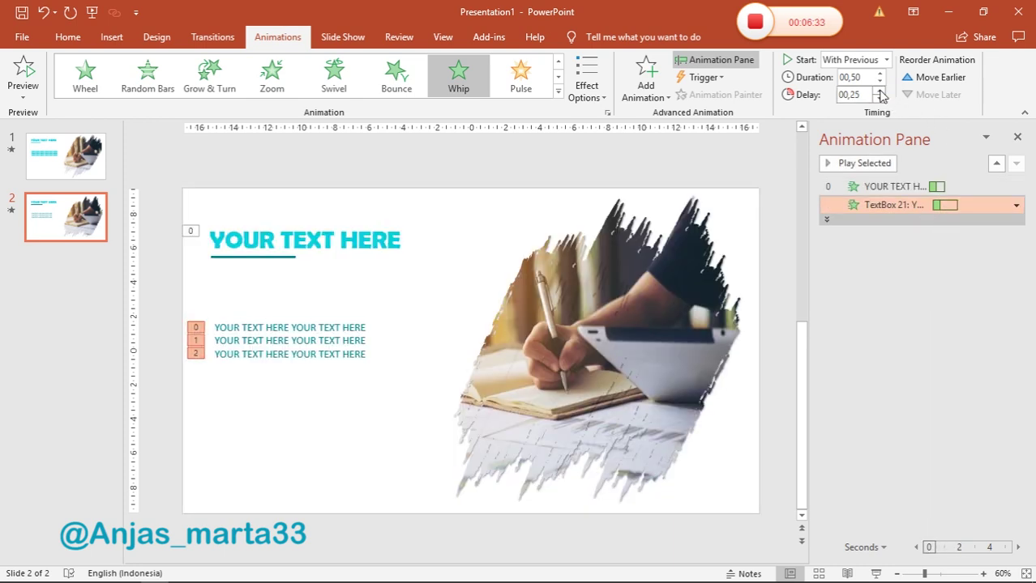
click(19, 75)
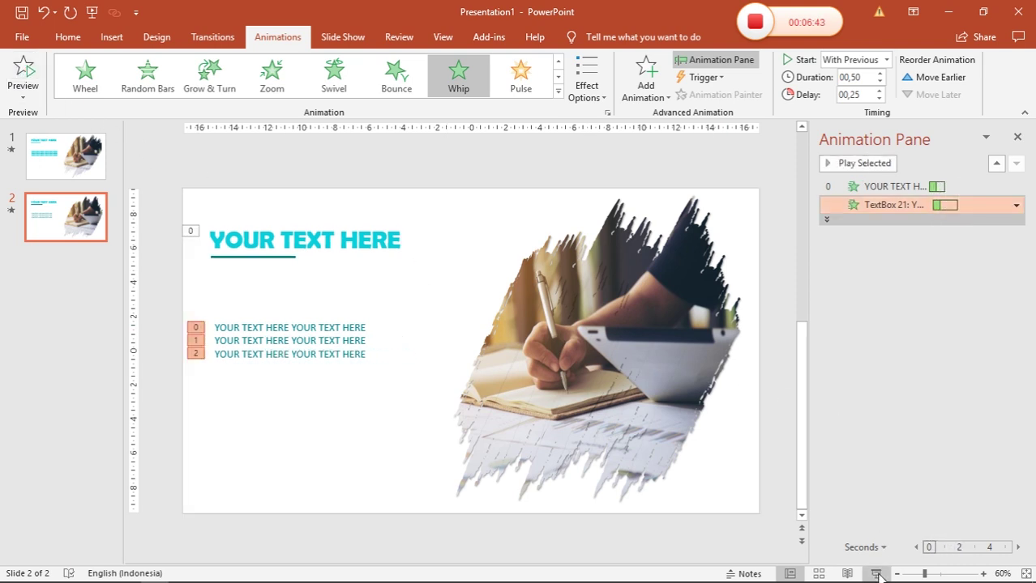
key(shift+F5)
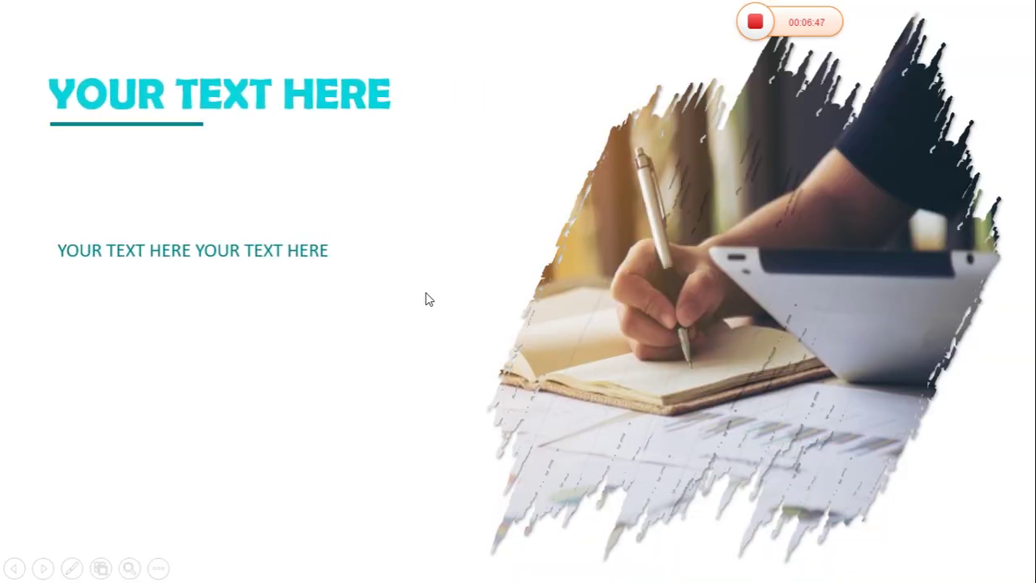
click(105, 281)
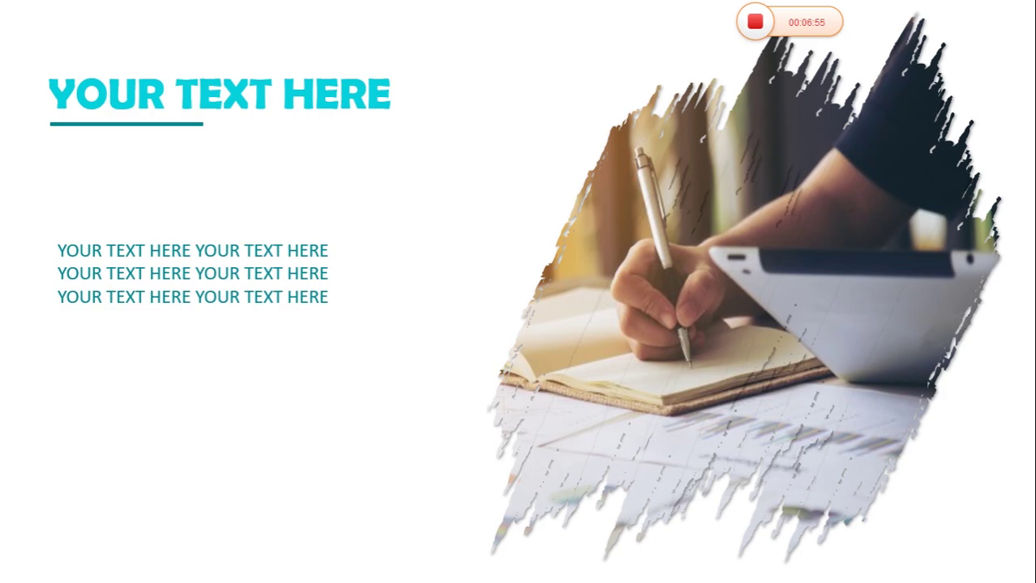
key(Escape)
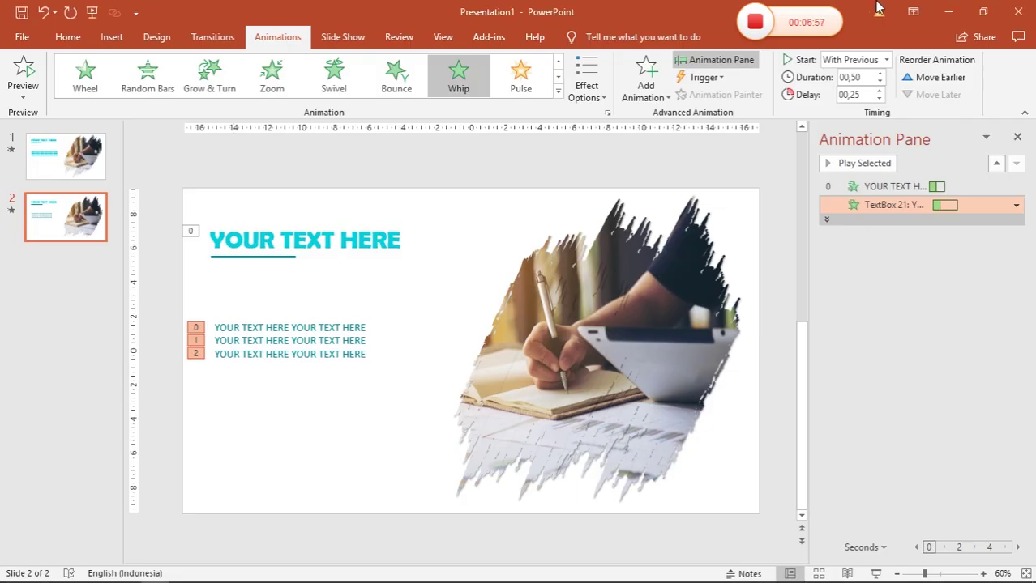